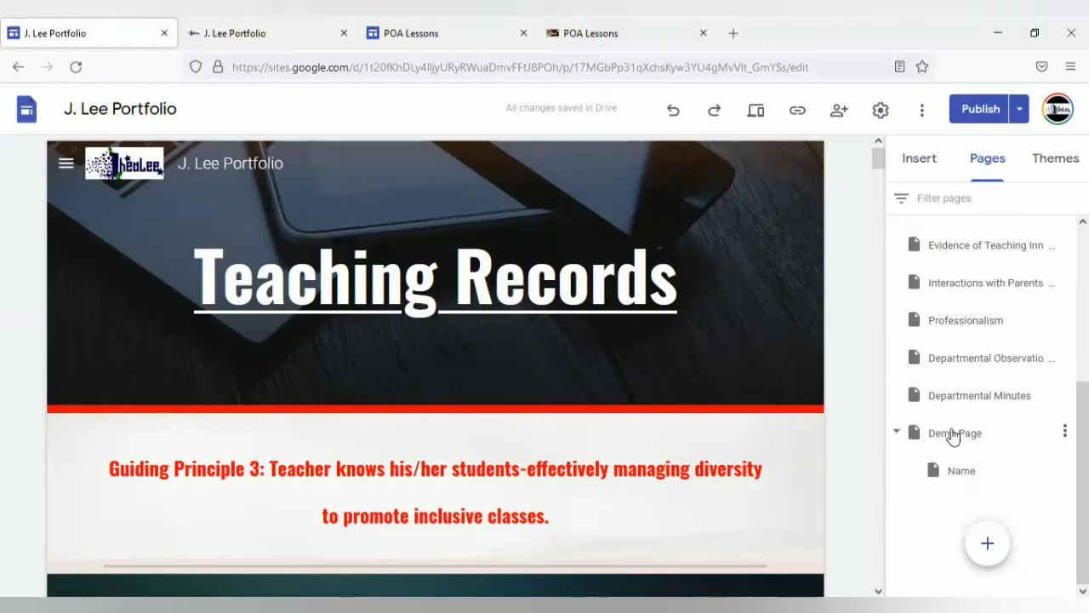
Open the Demo Page for editing and start inserting a button named Youtube
left_click(915, 435)
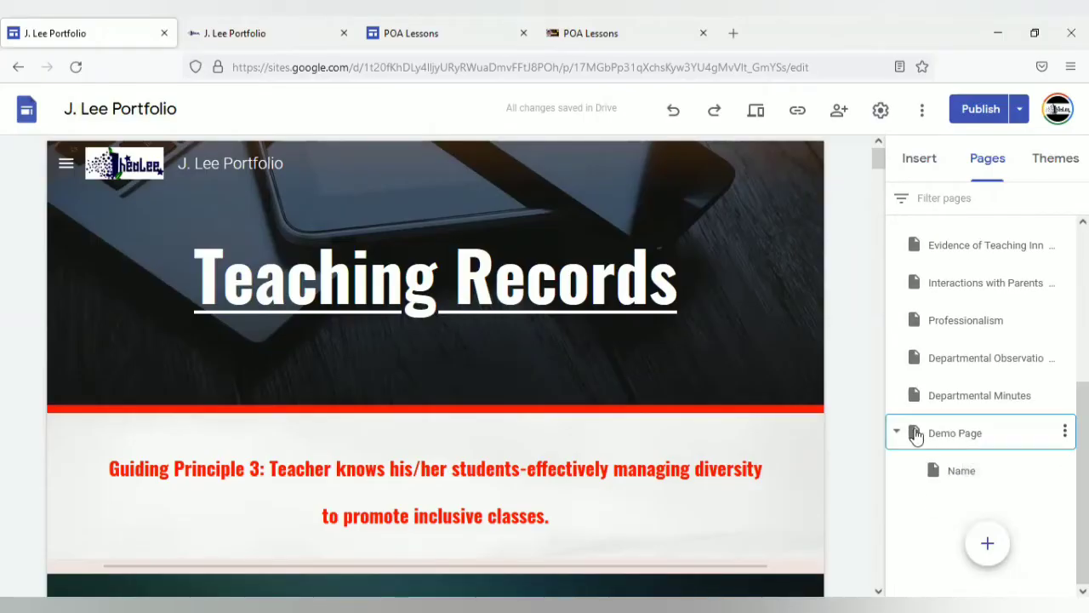
left_click(919, 163)
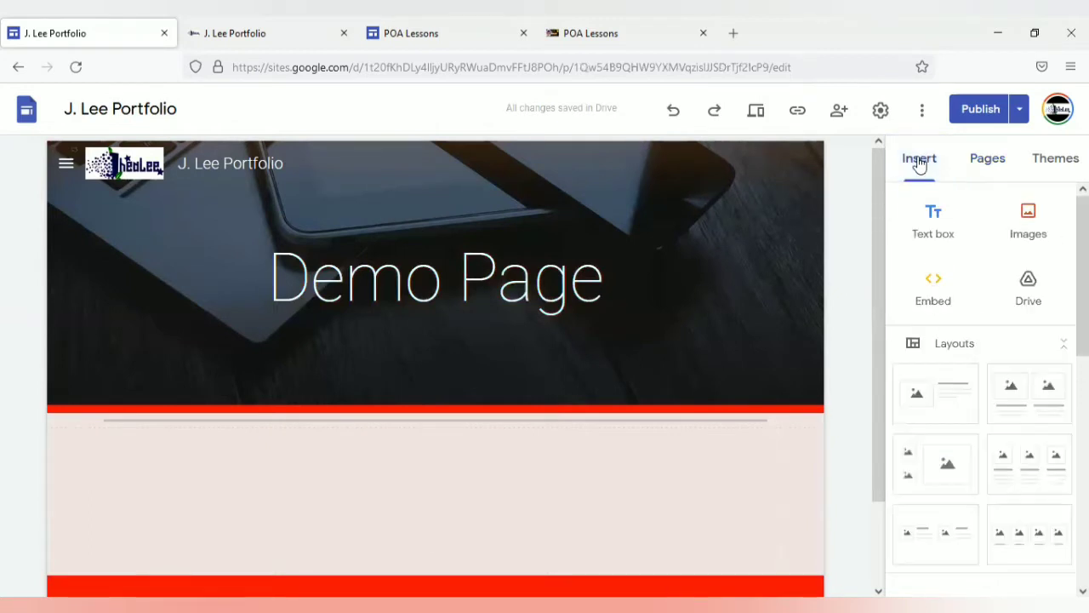
scroll(979, 391, "down", 6)
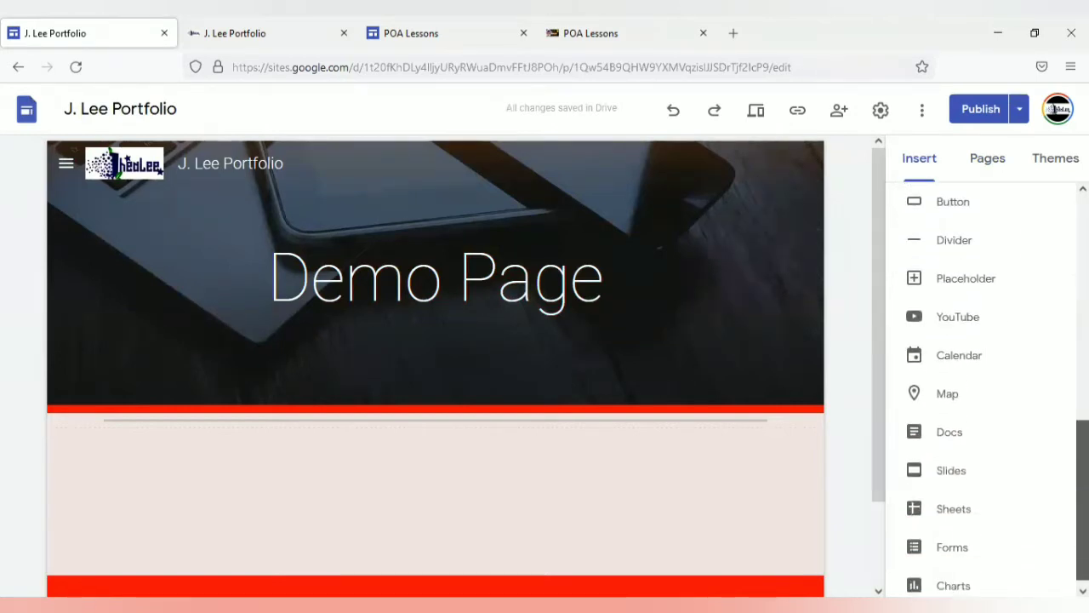
scroll(987, 392, "down", 1)
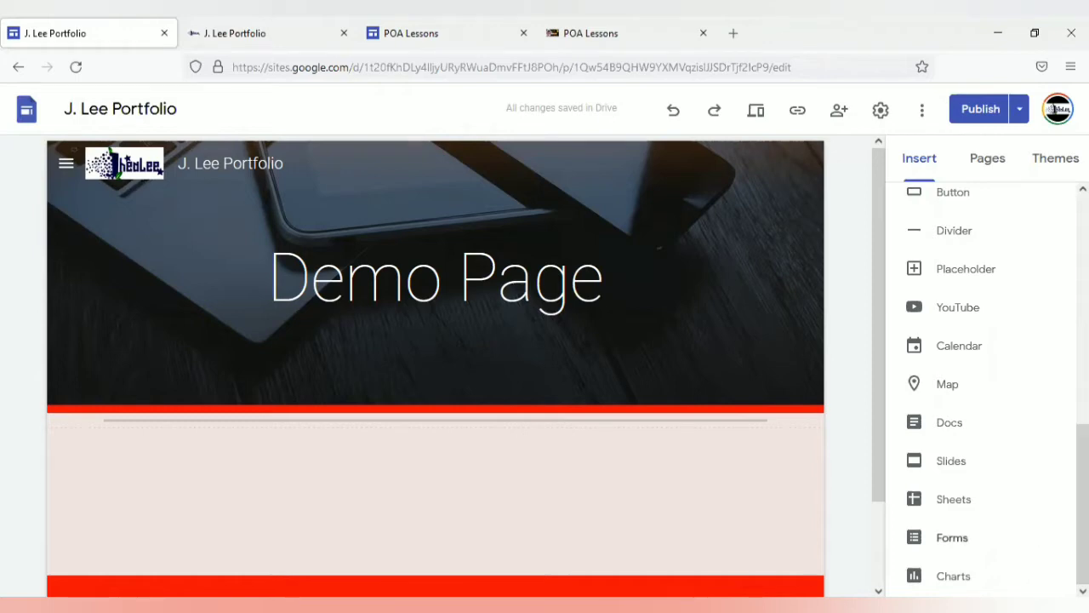
scroll(988, 383, "up", 4)
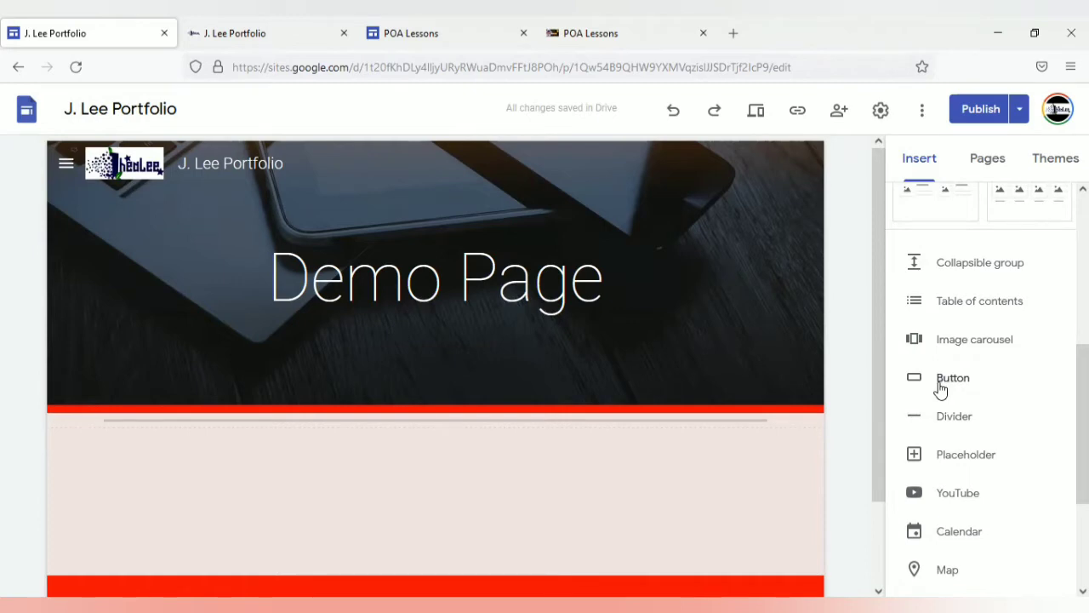
left_click(940, 383)
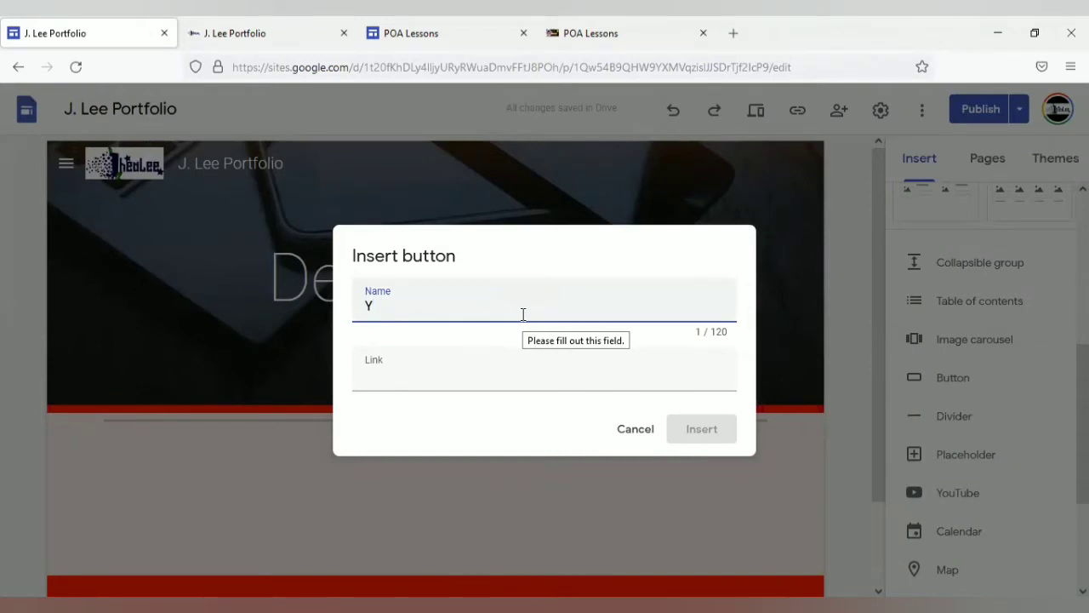
type("Youtube")
left_click(433, 383)
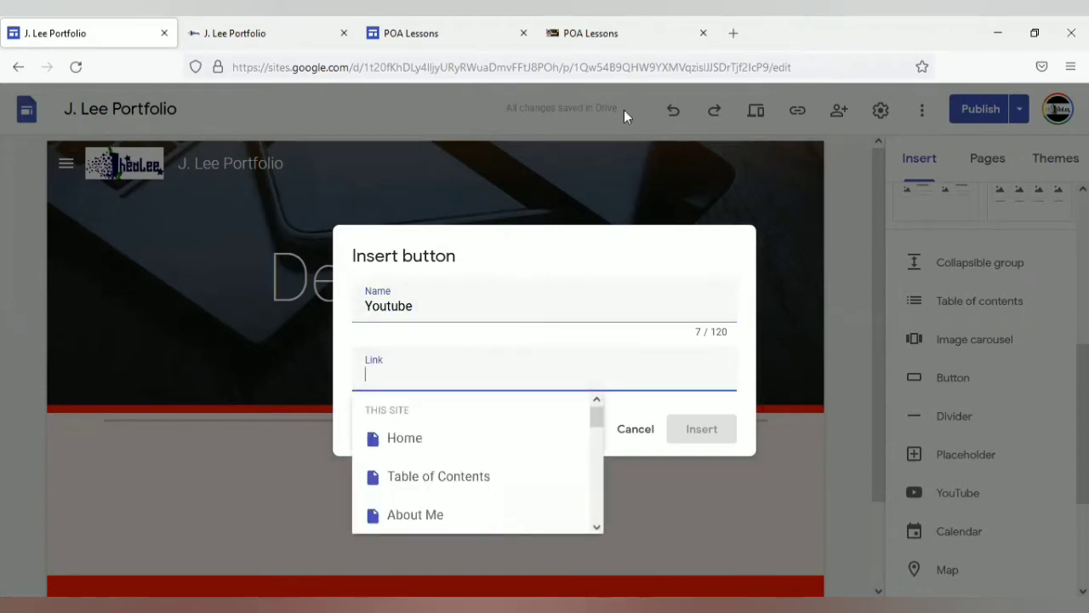
Switch to YouTube in a new browser tab and copy the address of the Control Accounts (Worked Example) video from its playlist
left_click(733, 33)
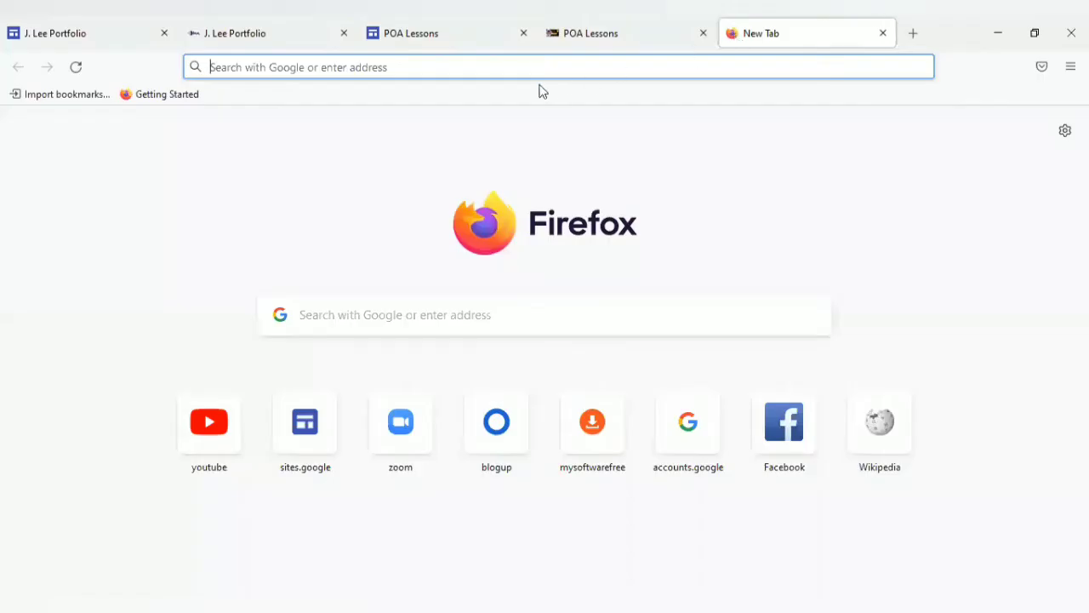
left_click(216, 430)
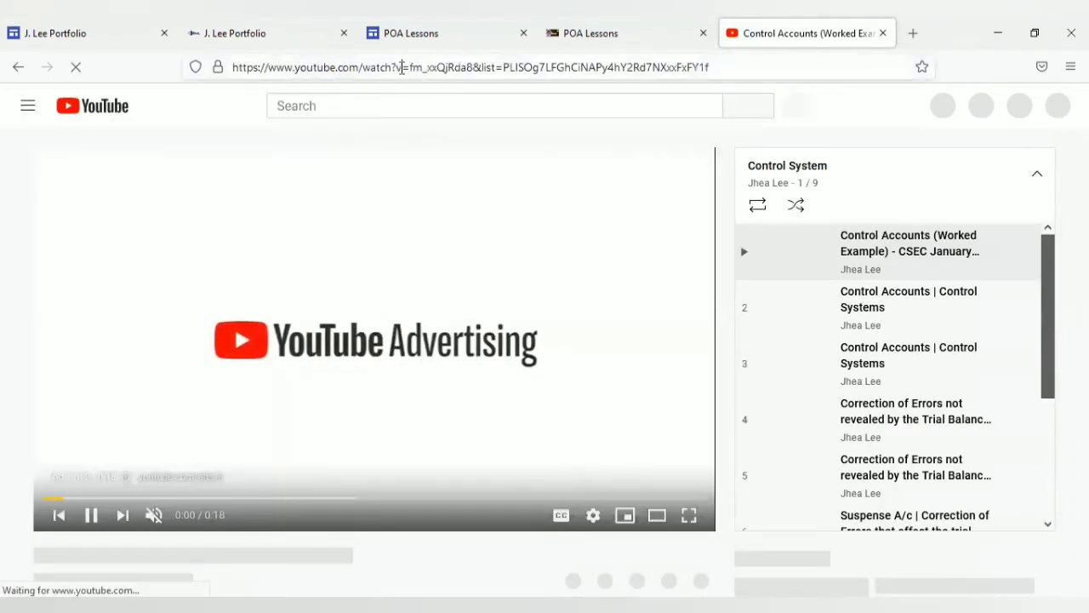
left_click(402, 67)
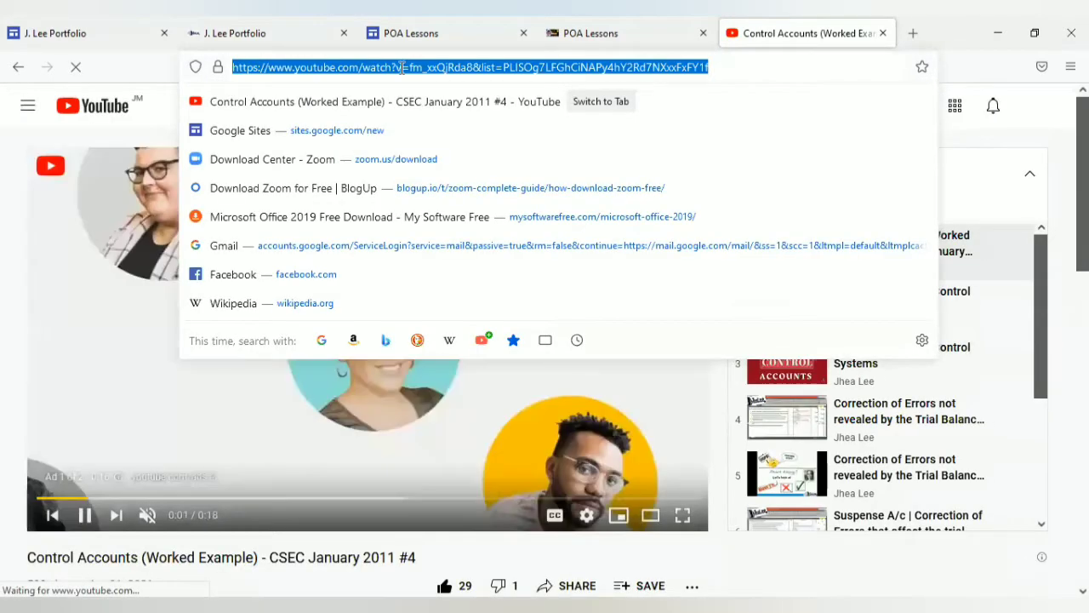
right_click(404, 68)
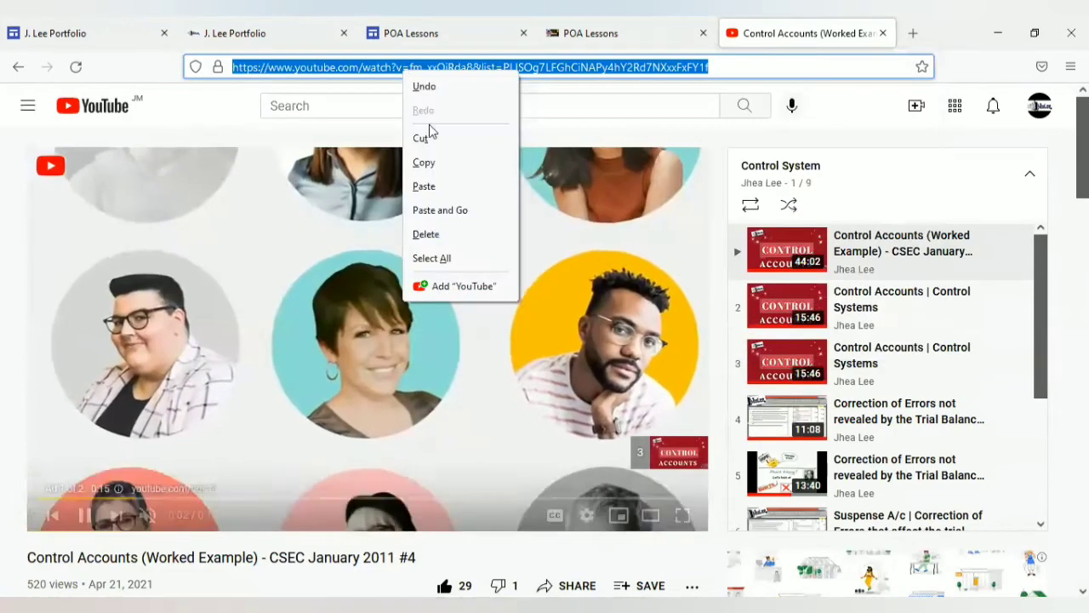
left_click(423, 162)
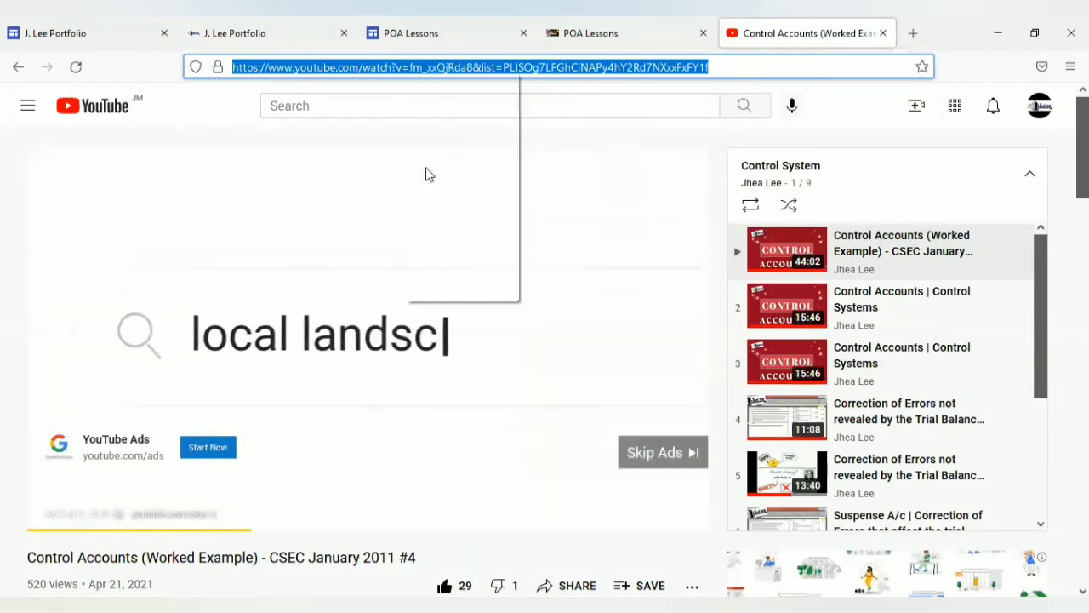
Return to the portfolio site editor, paste the copied video address as the button's link and insert the button
left_click(389, 40)
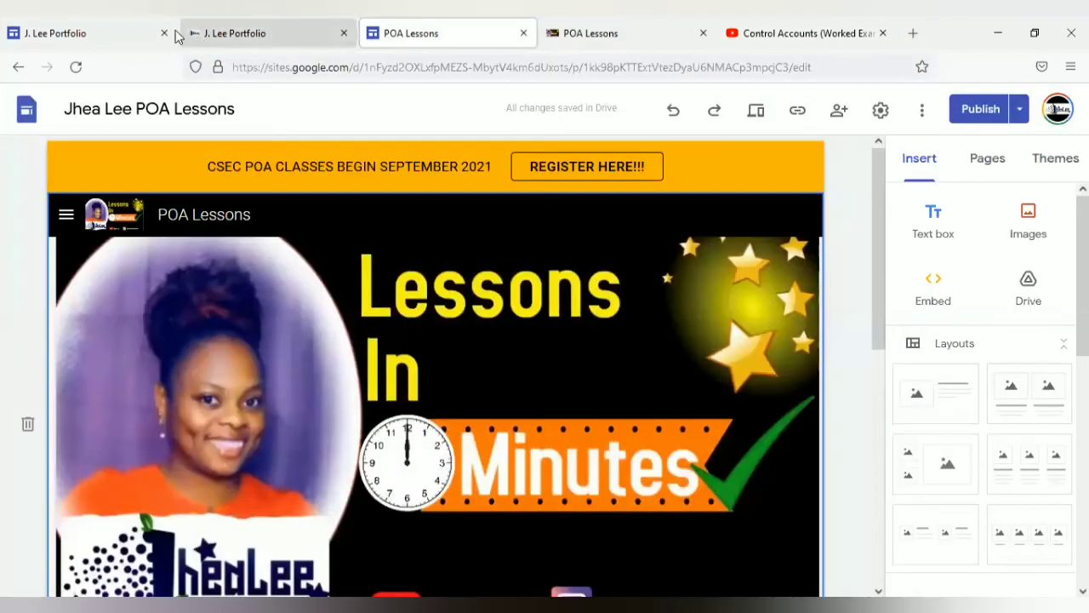
left_click(98, 34)
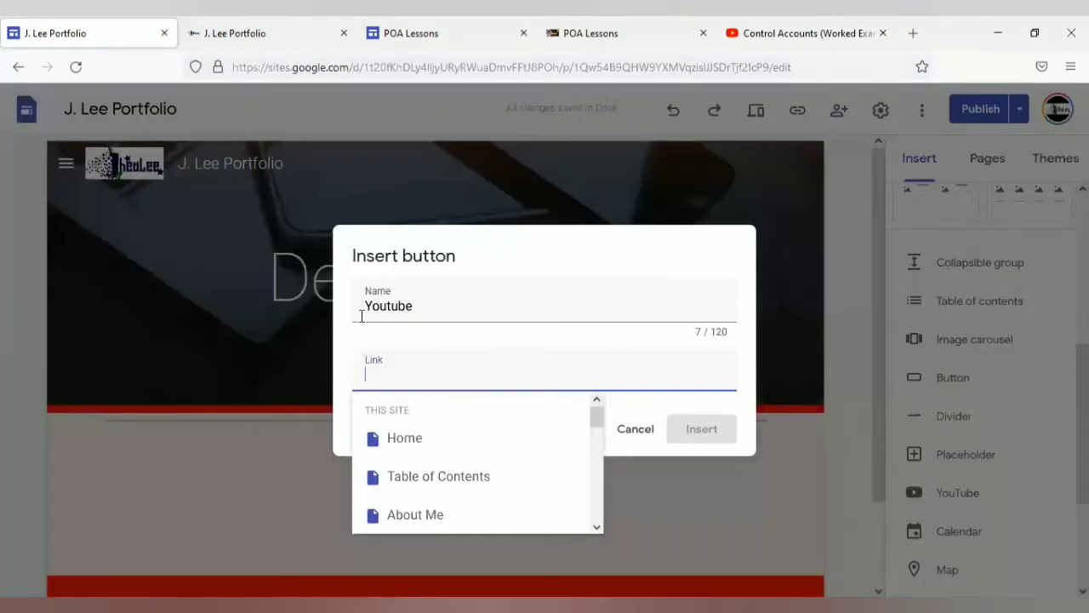
key("ctrl+v")
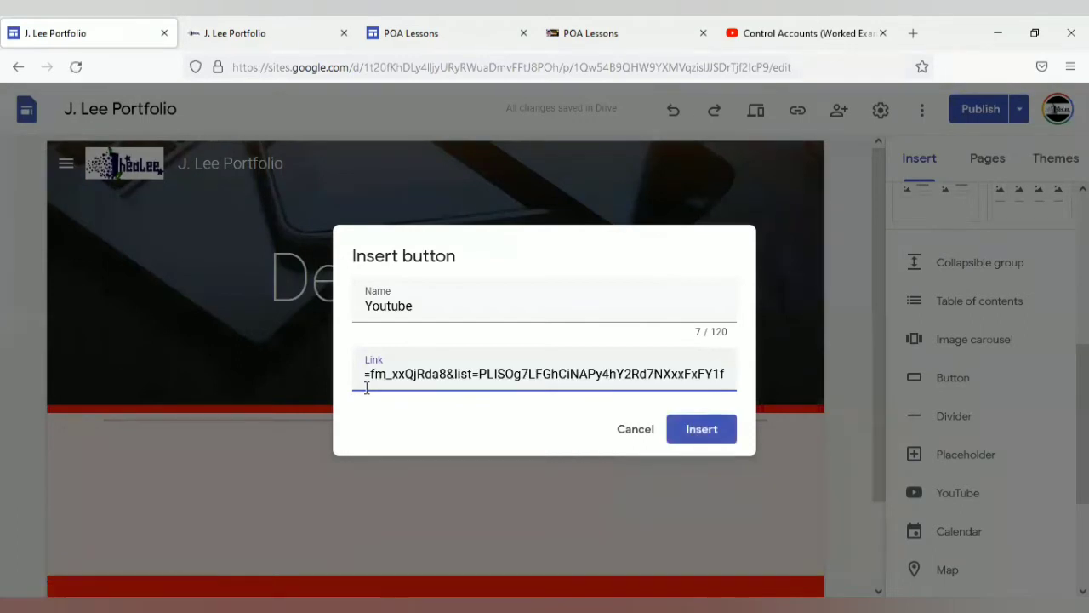
left_click(700, 430)
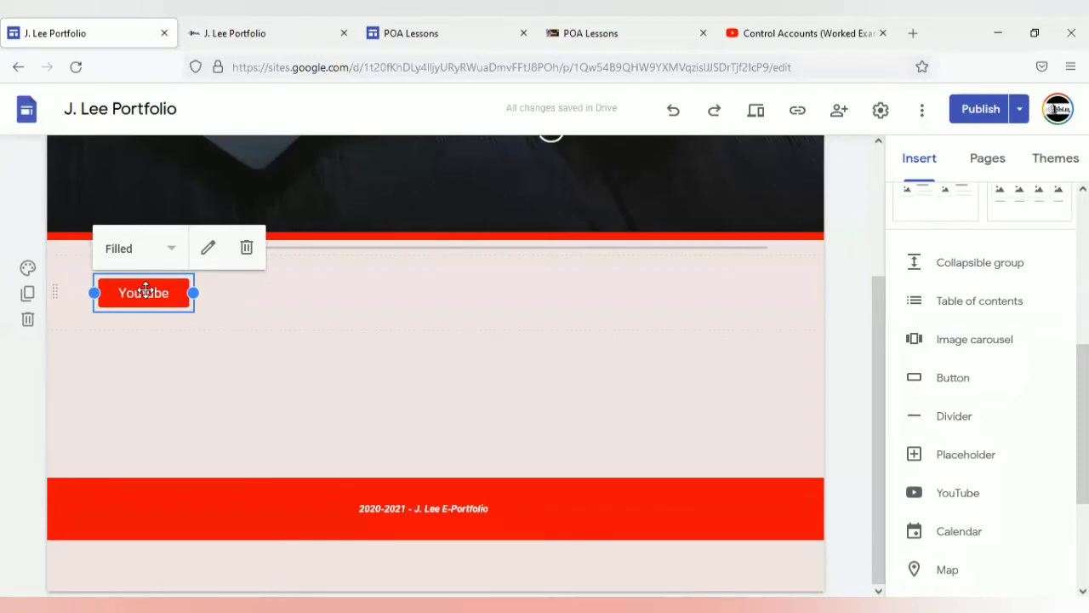
Try widening the Youtube button to about twice its width, and shrink it back to its original size
mouse_move(146, 291)
left_mouse_down()
mouse_move(127, 301)
mouse_move(107, 369)
mouse_move(358, 431)
mouse_move(130, 306)
mouse_move(112, 281)
mouse_move(127, 282)
left_mouse_up()
left_click(243, 297)
left_click(163, 294)
left_click_drag(194, 293, 307, 299)
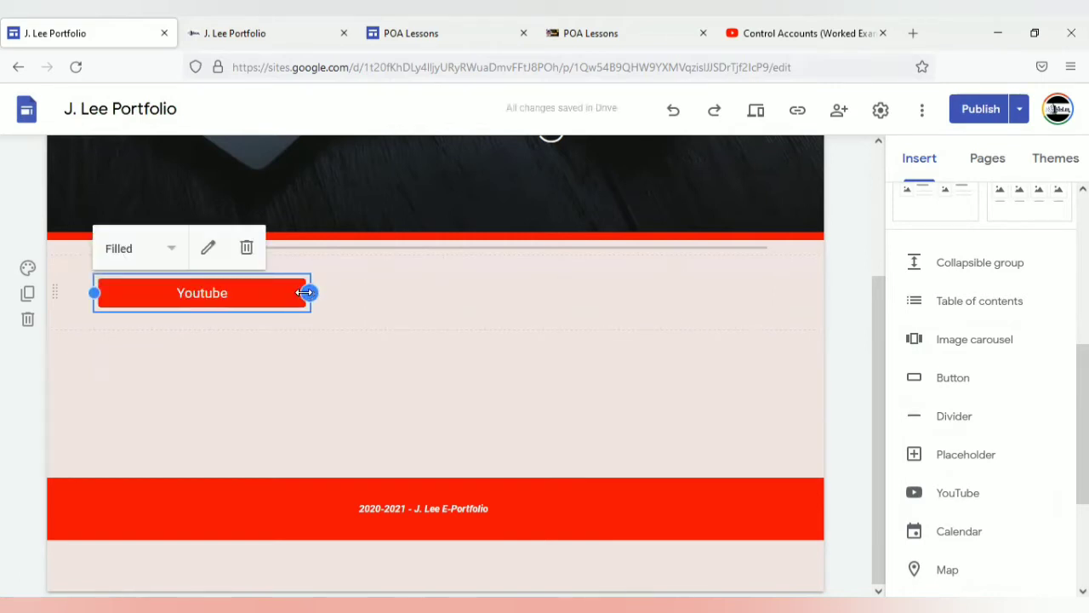
left_click_drag(310, 298, 194, 293)
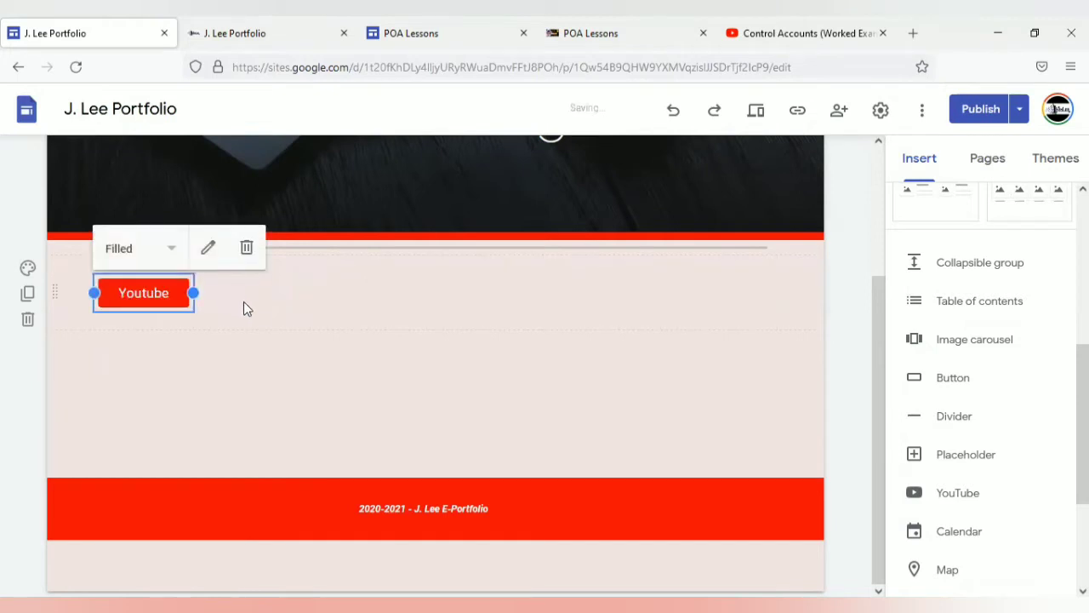
left_click(255, 313)
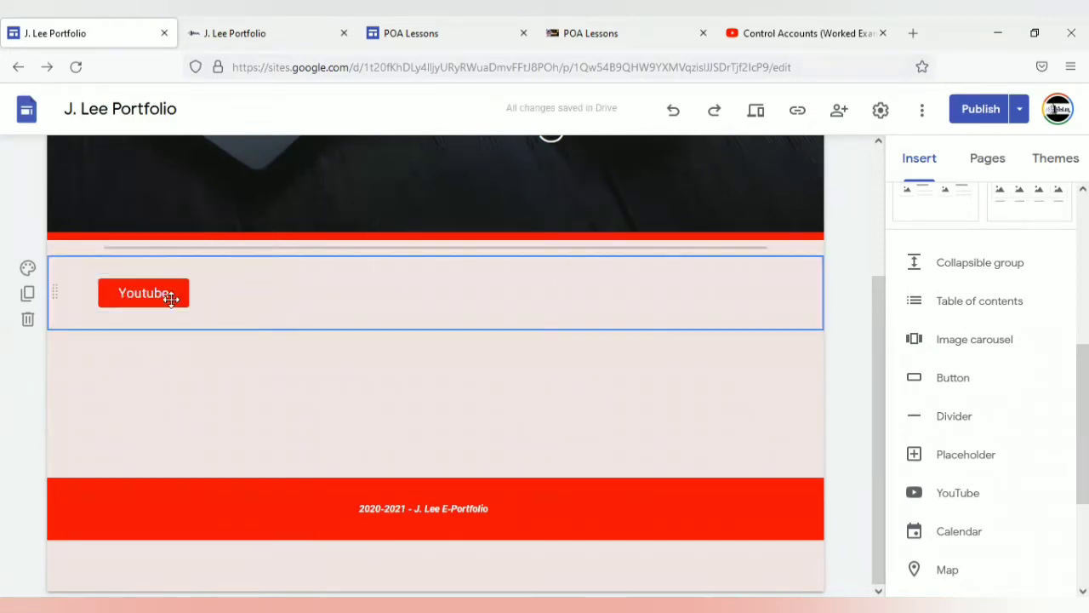
Try the Outlined style and the Text style on the Youtube button
left_click(159, 294)
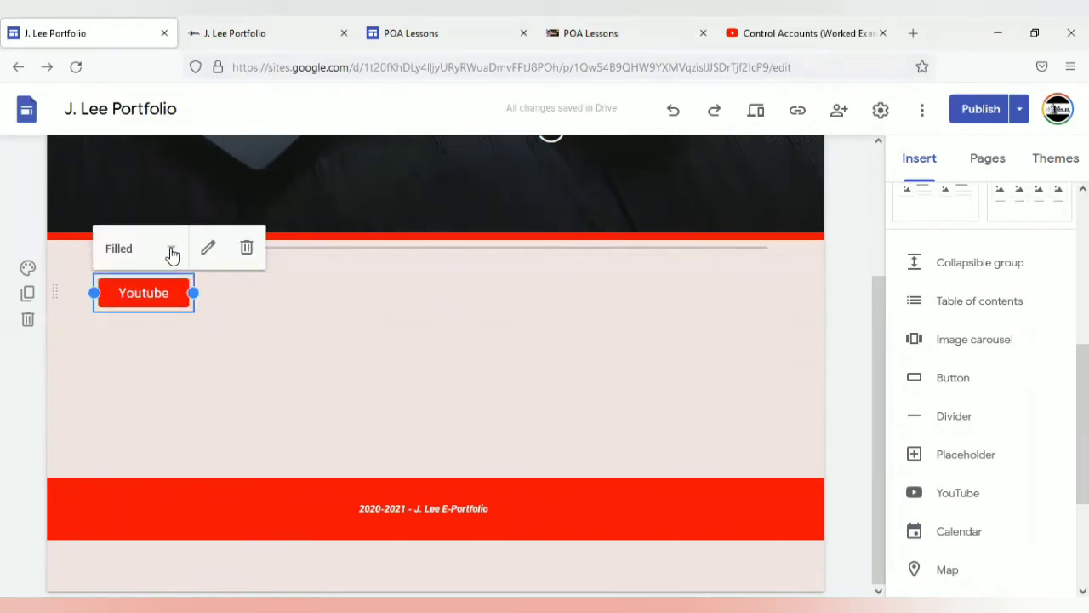
left_click(172, 253)
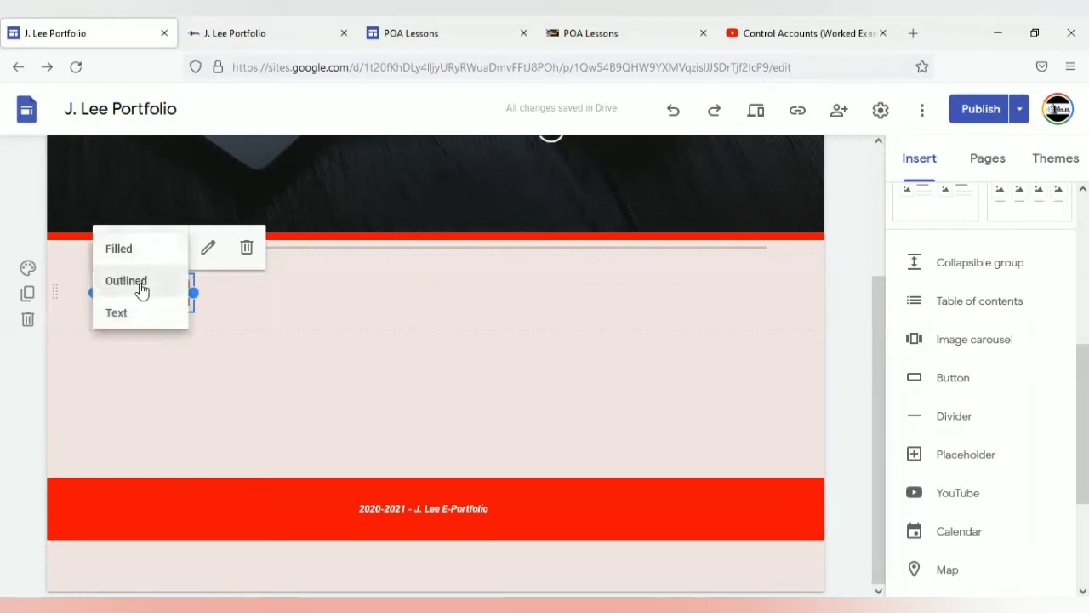
left_click(143, 289)
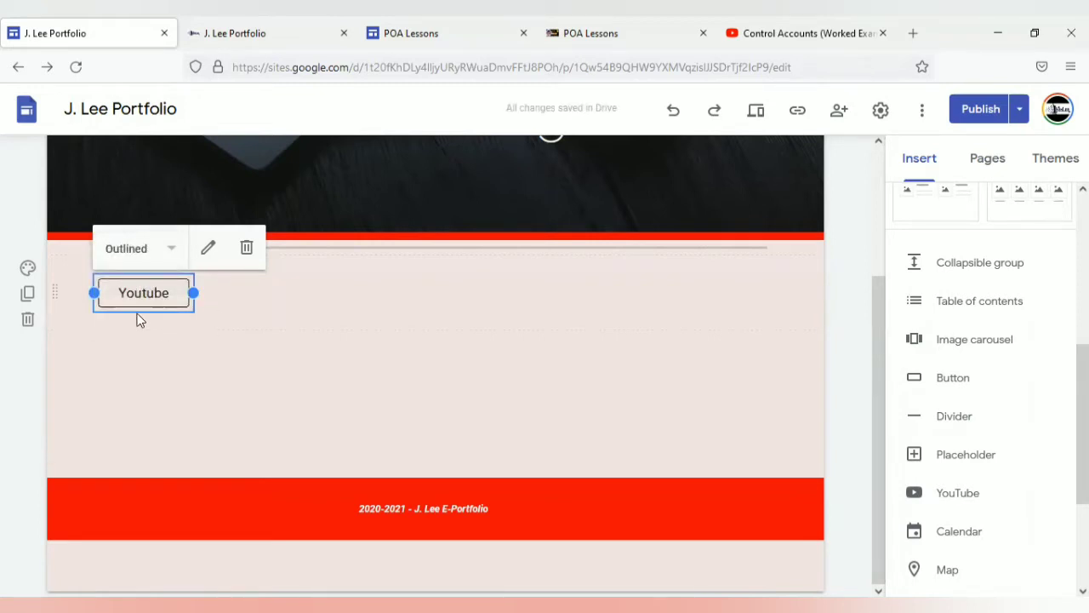
left_click(173, 250)
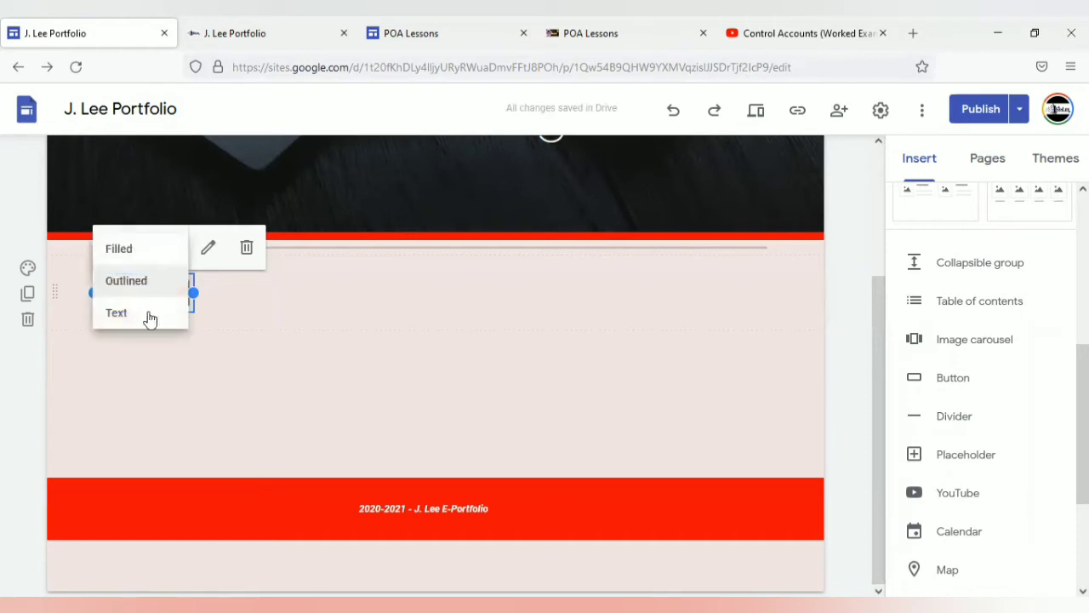
left_click(132, 325)
left_click(207, 333)
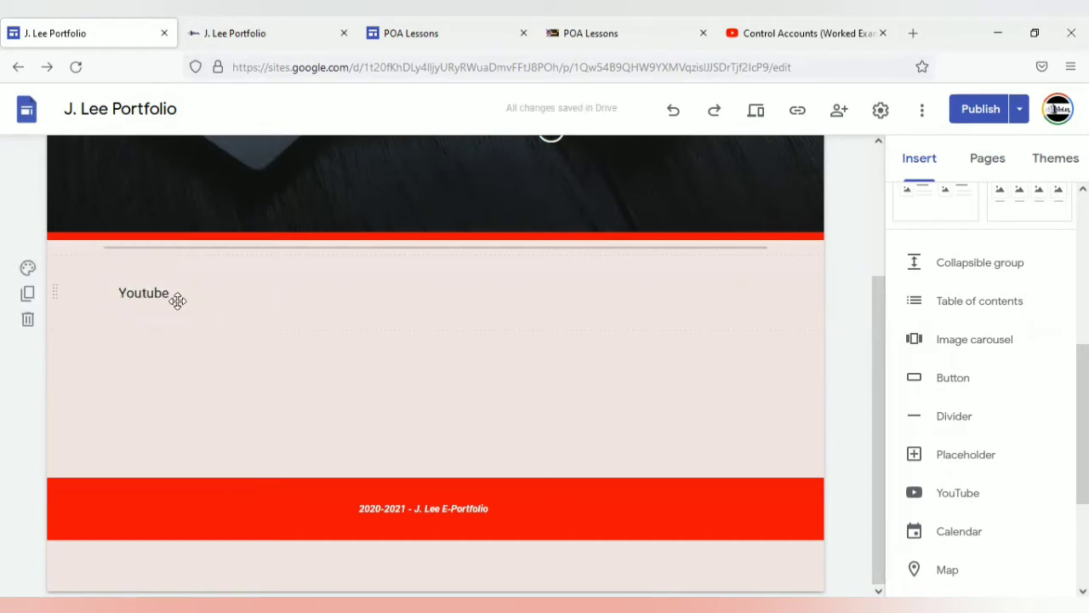
Set the Youtube button's style back to Filled
left_click(149, 293)
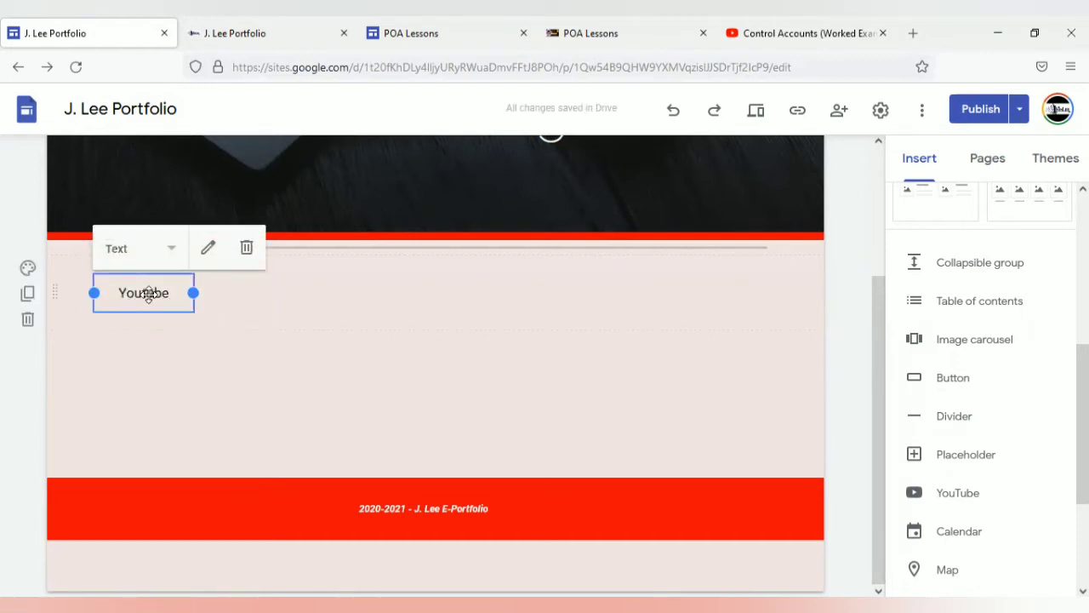
left_click(168, 252)
left_click(149, 250)
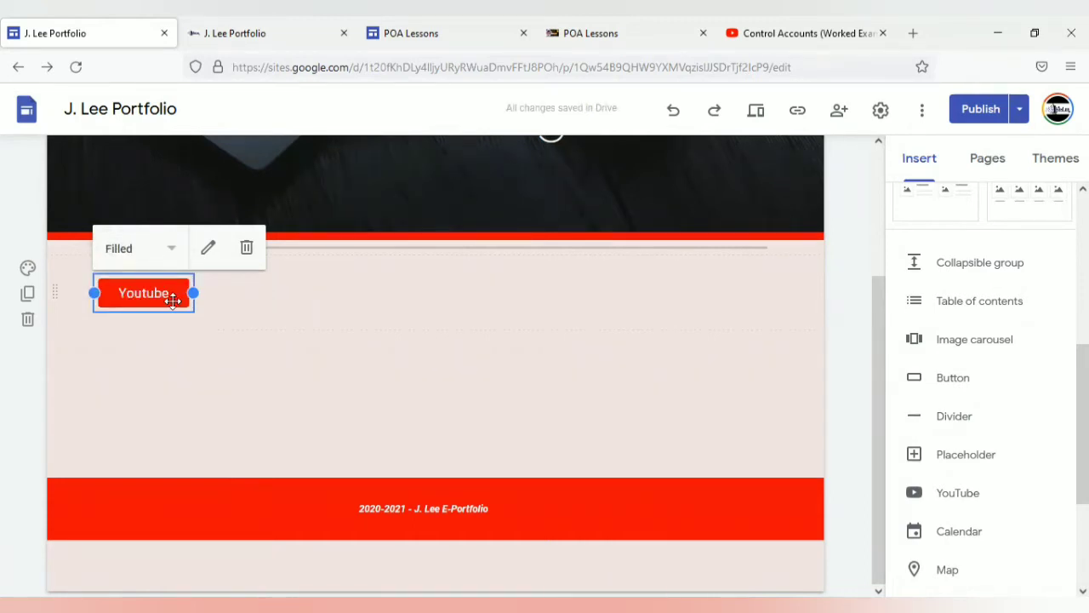
left_click(182, 346)
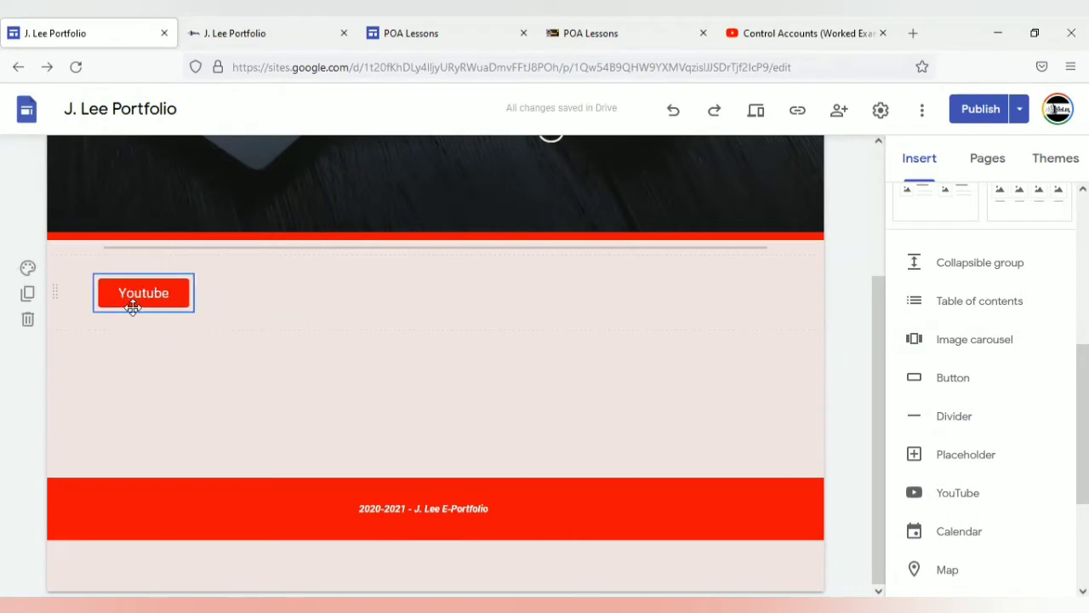
Replace the Youtube button's link with the site's About Me page and update the button
left_click(180, 296)
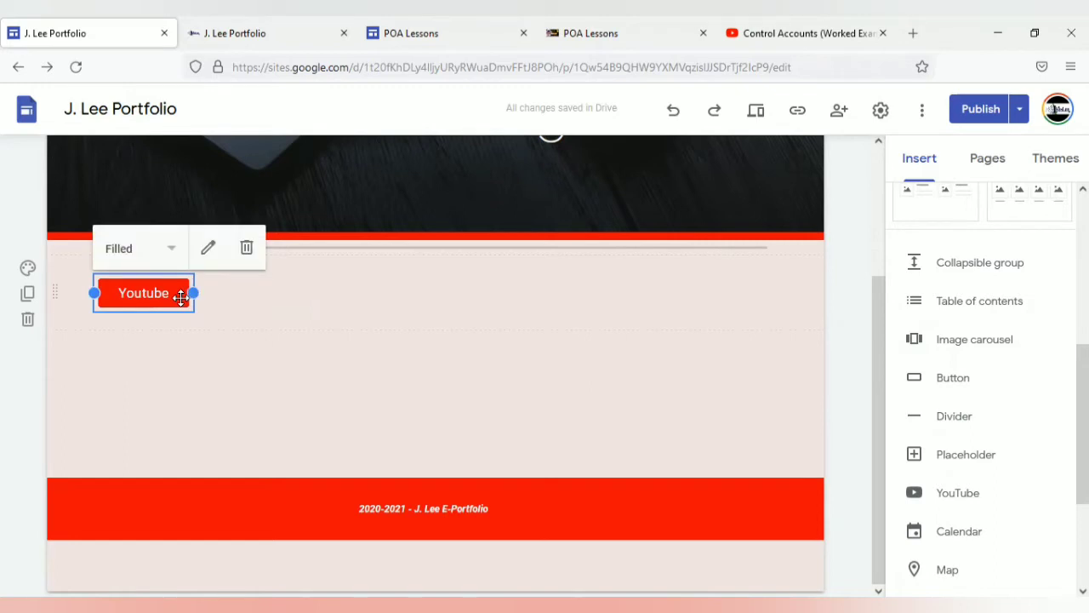
left_click(212, 249)
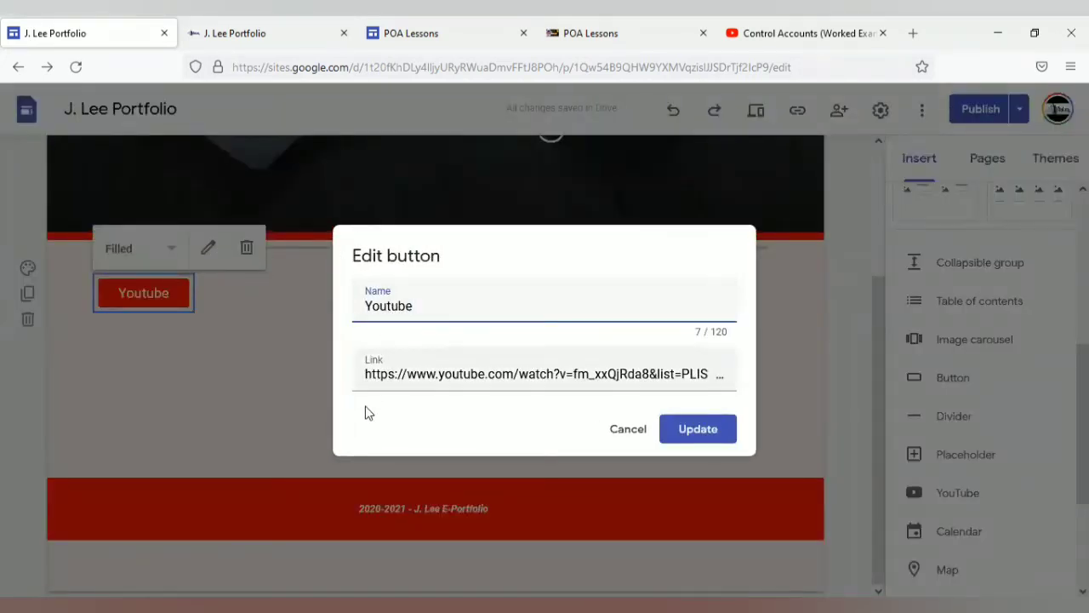
left_click_drag(363, 374, 748, 381)
key("BackSpace")
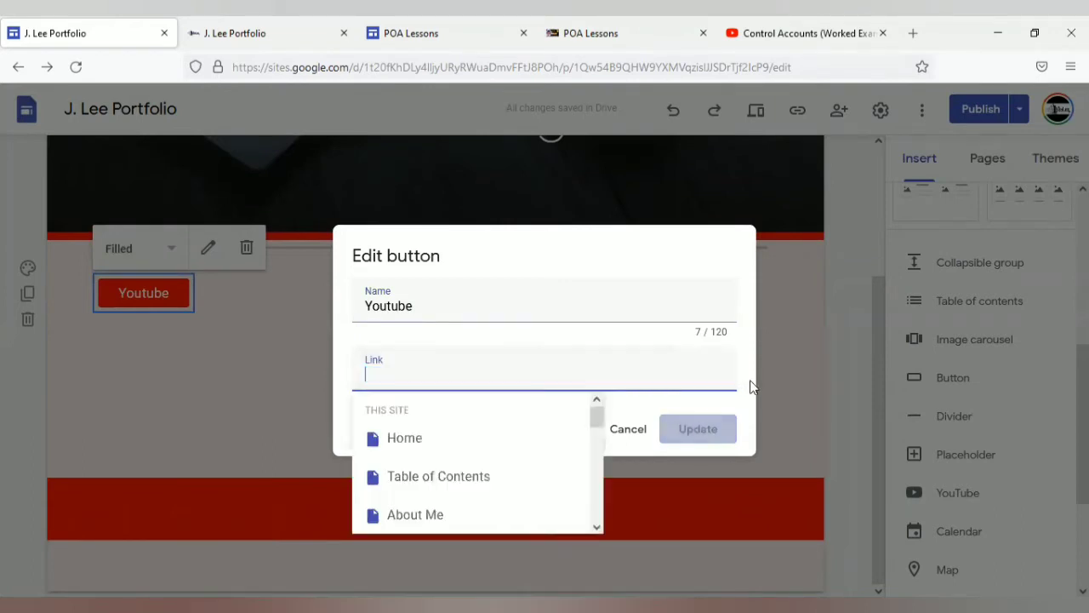
left_click_drag(600, 415, 596, 431)
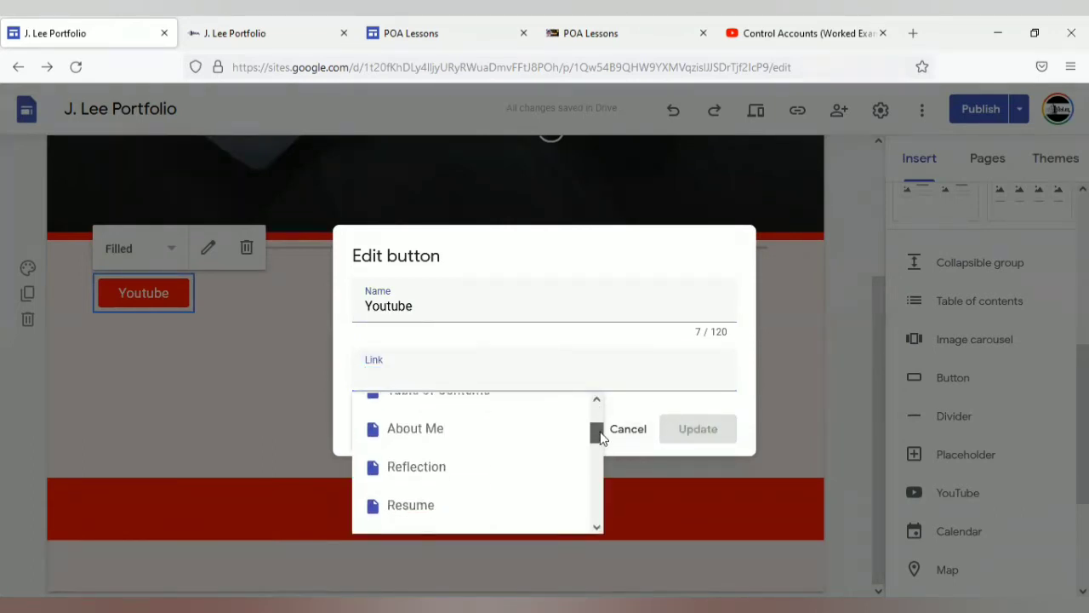
left_click(437, 436)
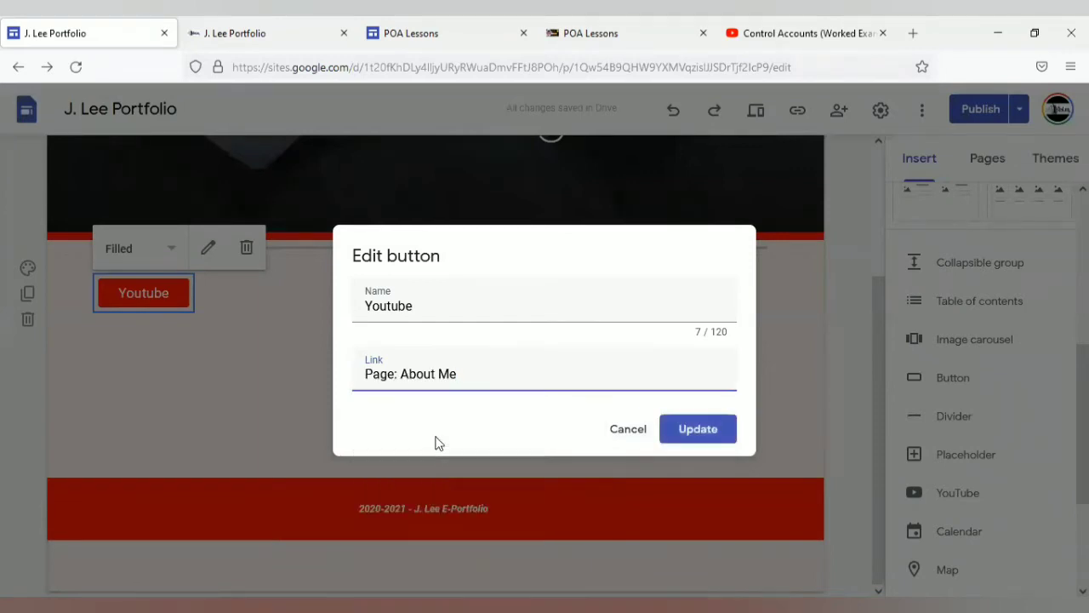
left_click(671, 436)
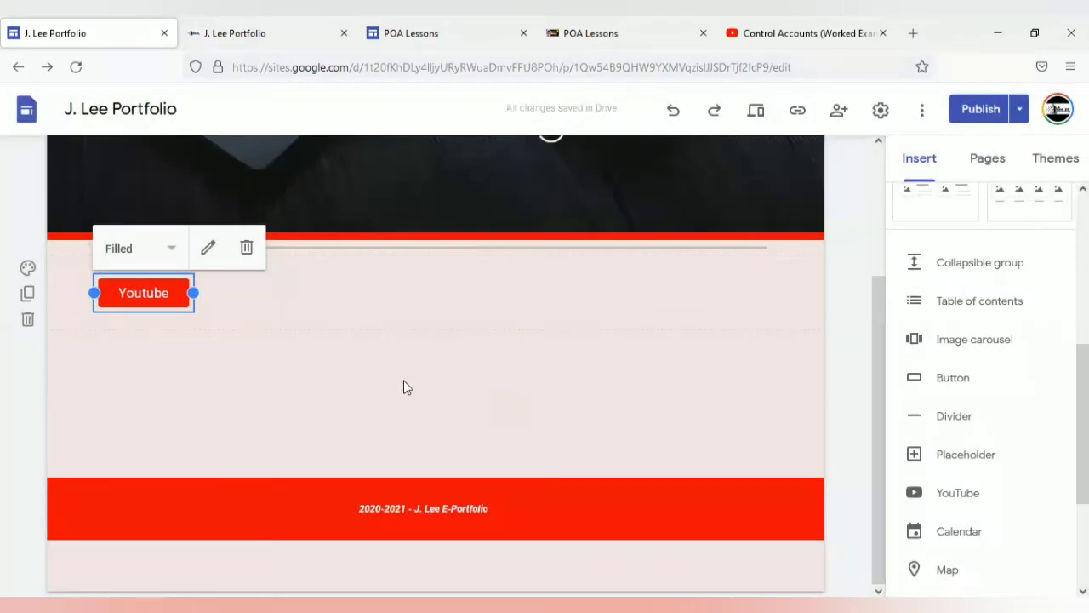
Clear the Youtube button's link, choose the site's About Me page again and update the button
left_click(209, 248)
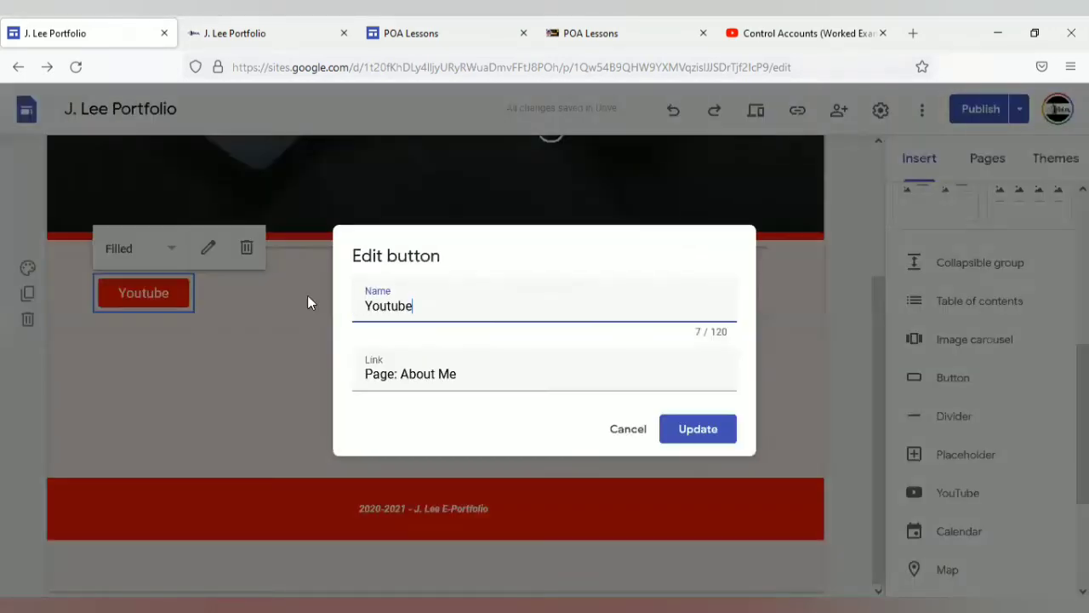
left_click(419, 387)
triple_click(456, 373)
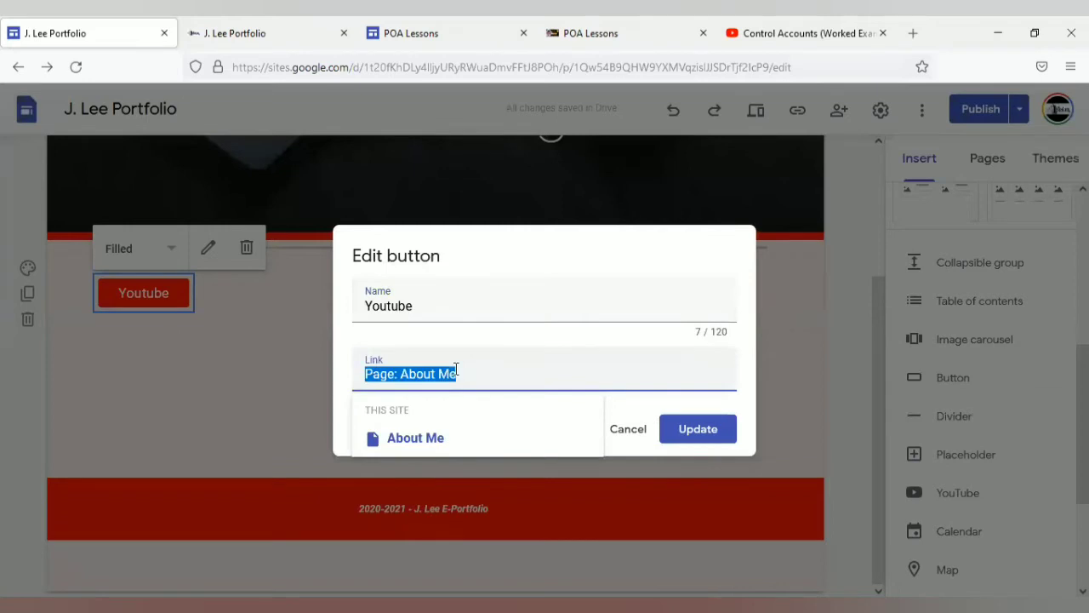
key("BackSpace")
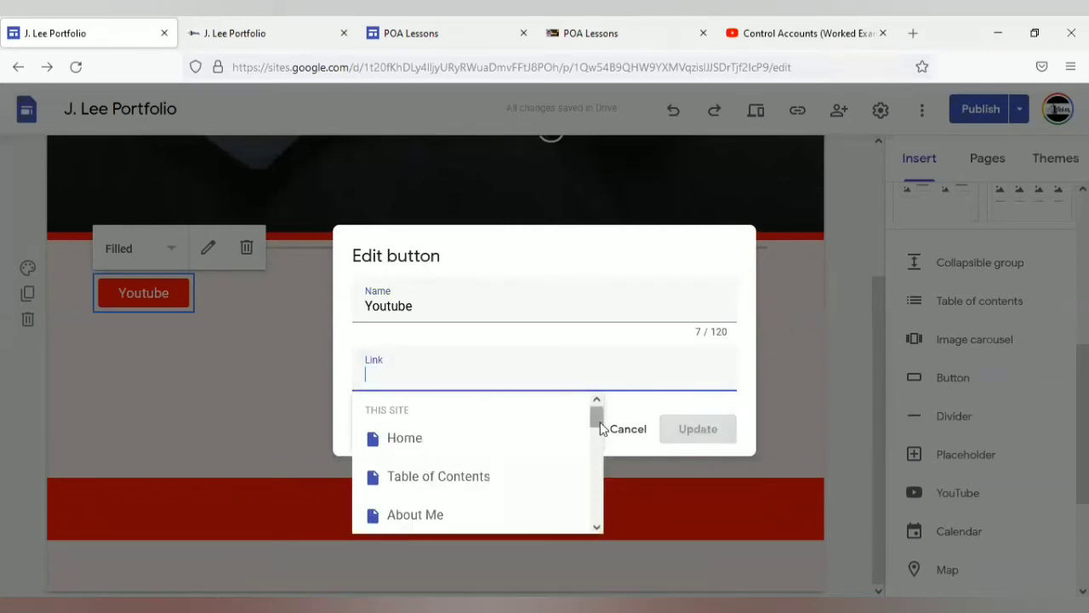
mouse_move(599, 419)
left_mouse_down()
mouse_move(598, 510)
mouse_move(597, 400)
left_mouse_up()
left_click(416, 514)
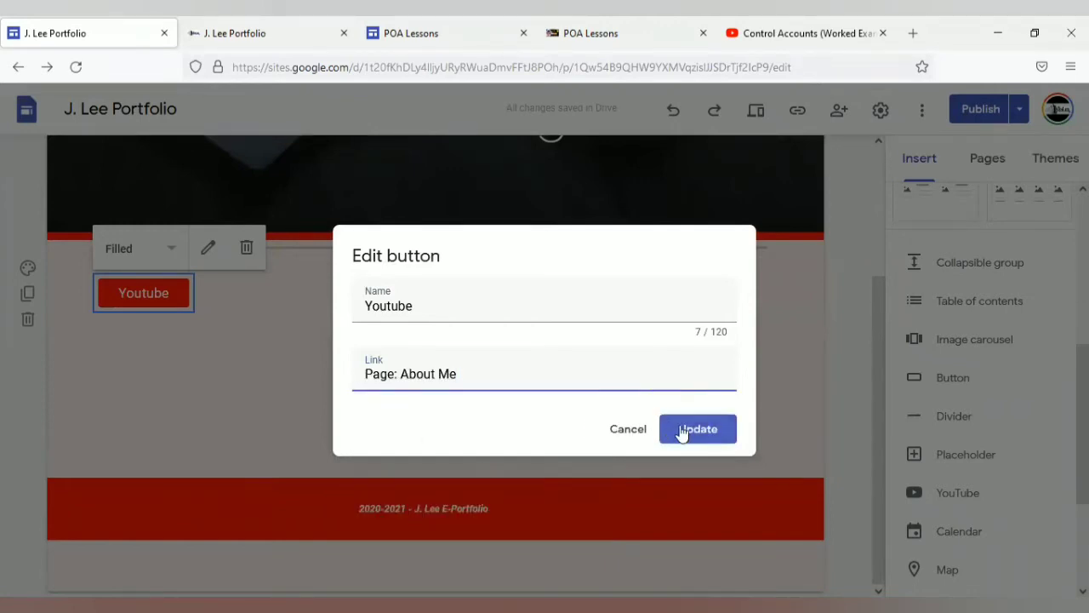
left_click(685, 429)
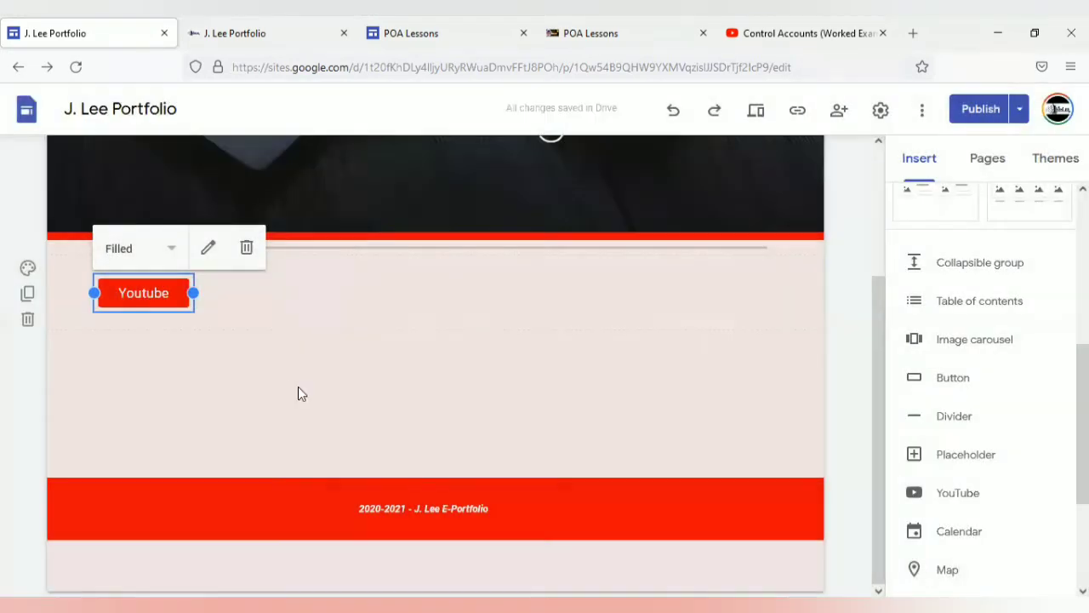
right_click(167, 294)
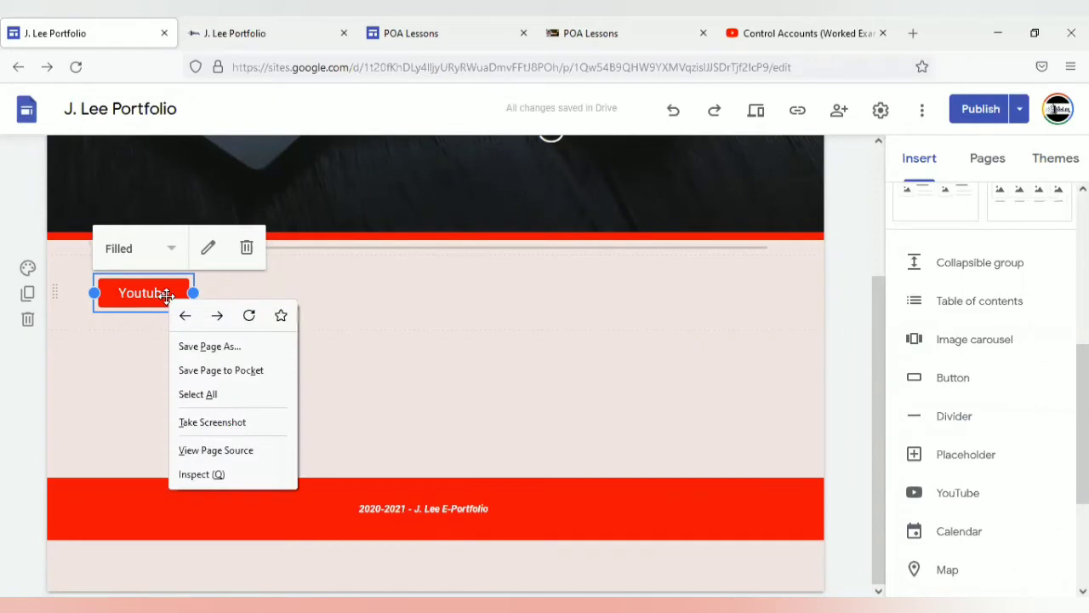
left_click(34, 289)
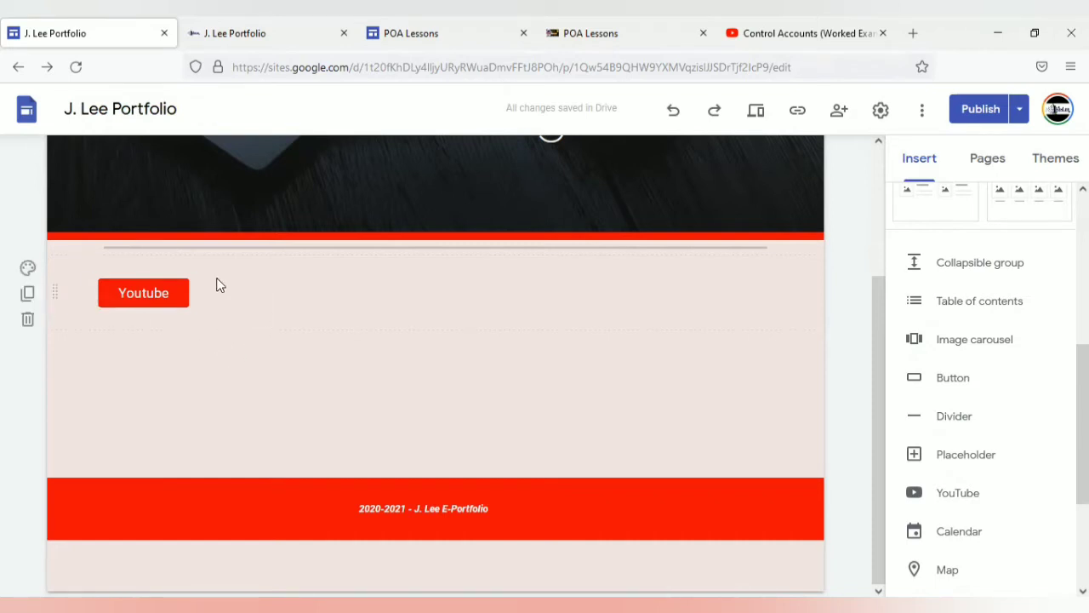
left_click(547, 349)
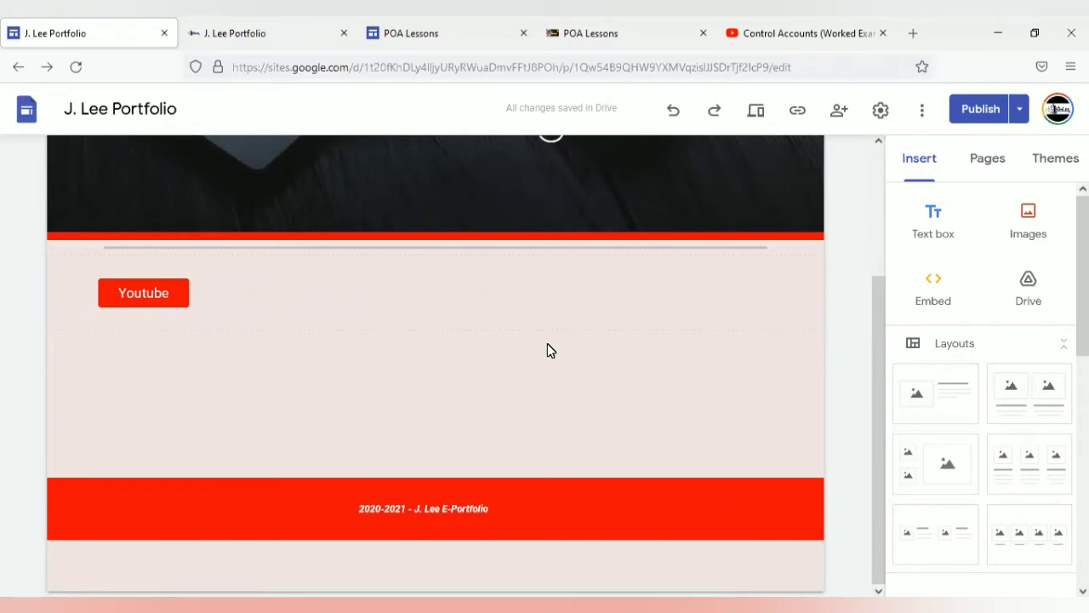
Insert a text box below the Youtube button containing the word "Next"
left_click(933, 233)
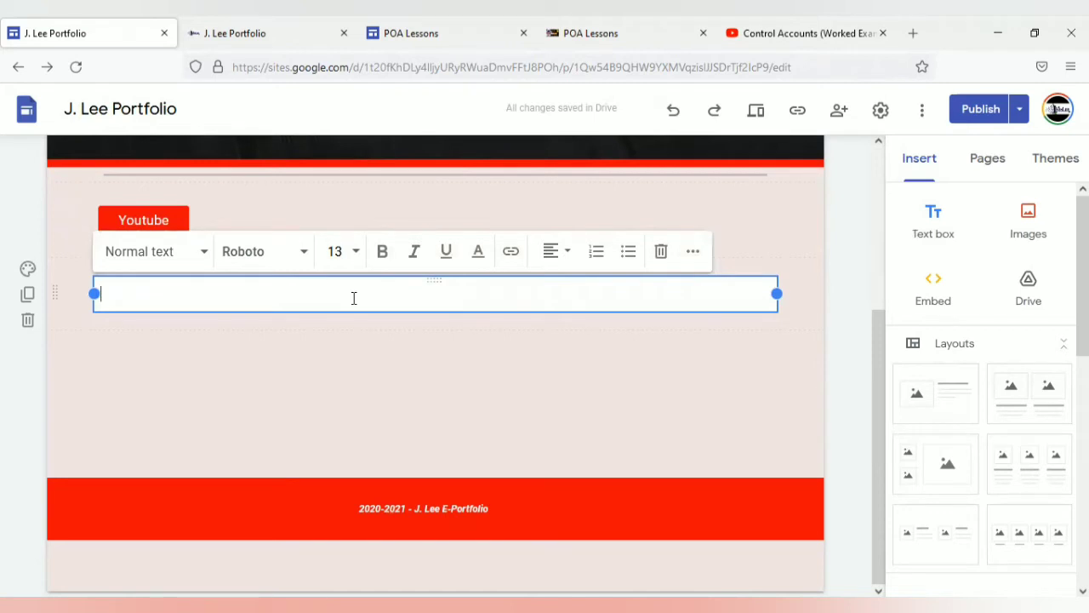
type("Next")
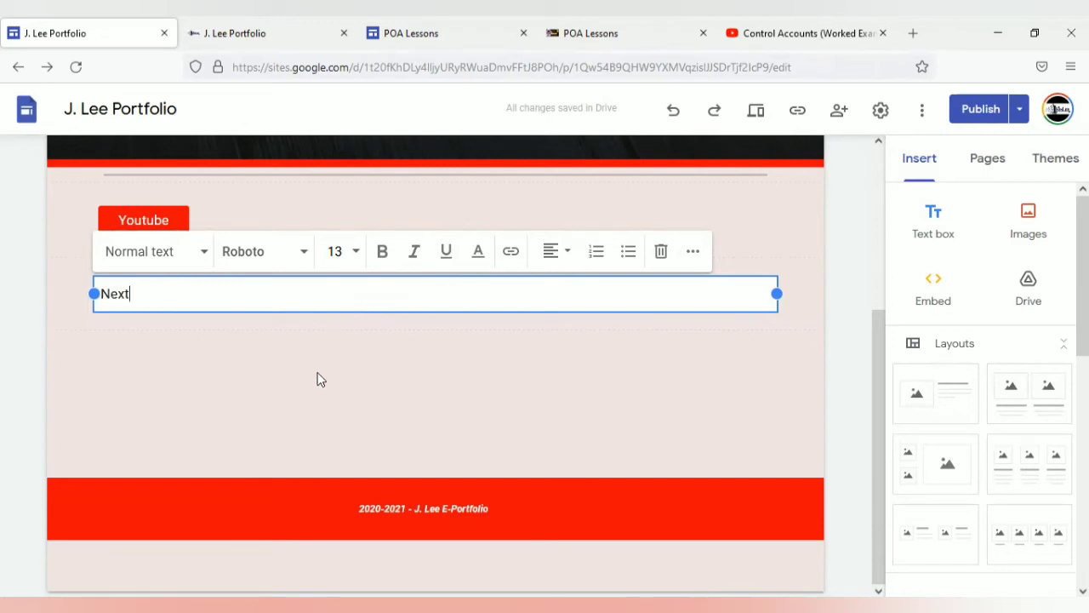
left_click(316, 379)
Browse the site pages offered as link targets, and link the word "Next" to the copied YouTube playlist URL instead
left_click(170, 297)
left_click_drag(117, 297, 92, 294)
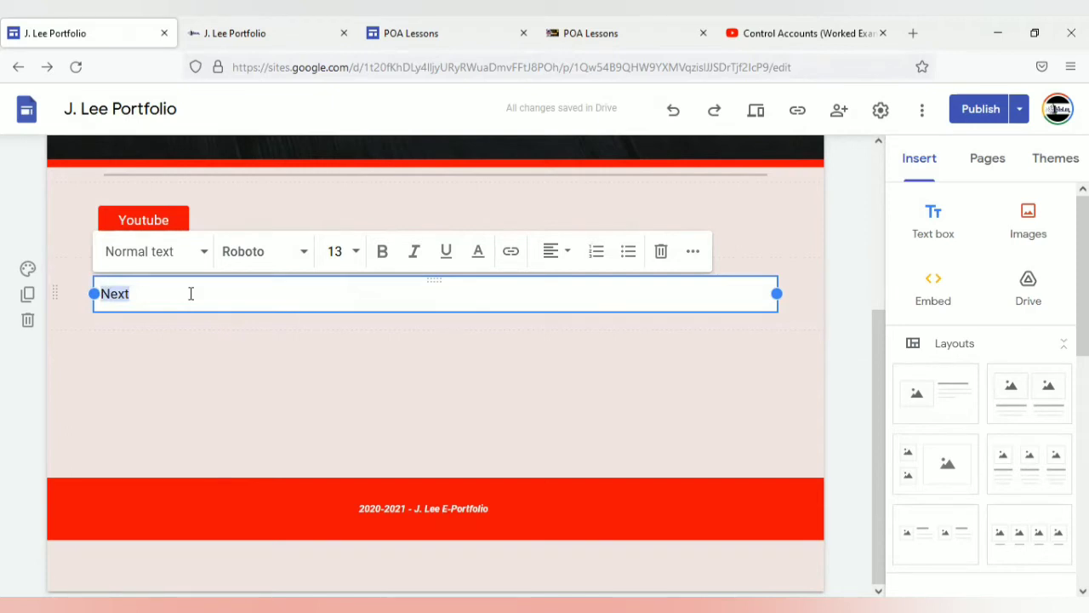
left_click(510, 253)
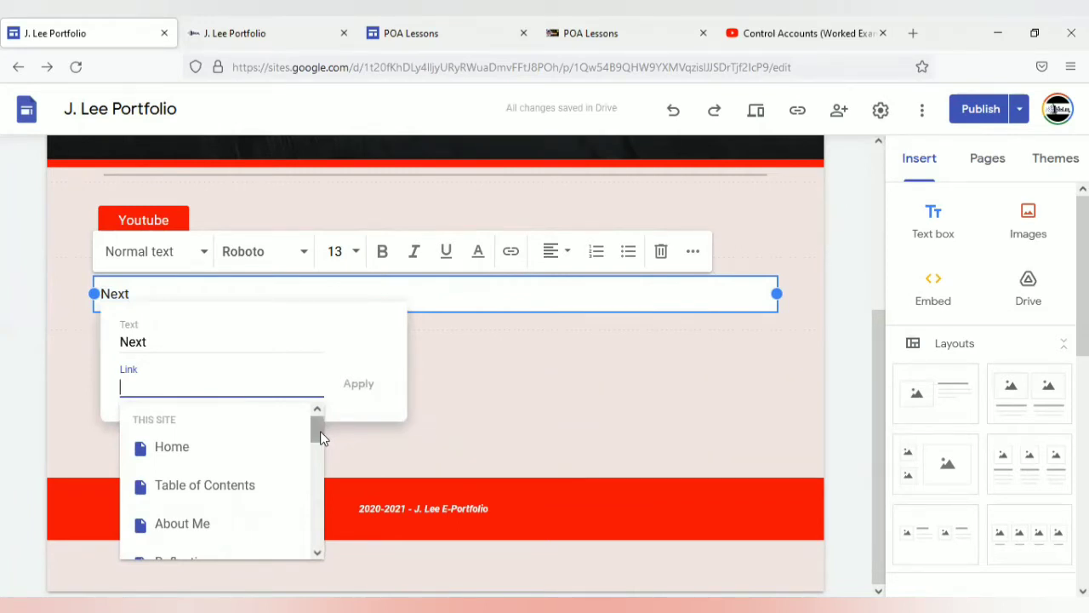
left_click_drag(319, 430, 317, 483)
scroll(311, 550, "down", 3)
left_click_drag(311, 550, 320, 412)
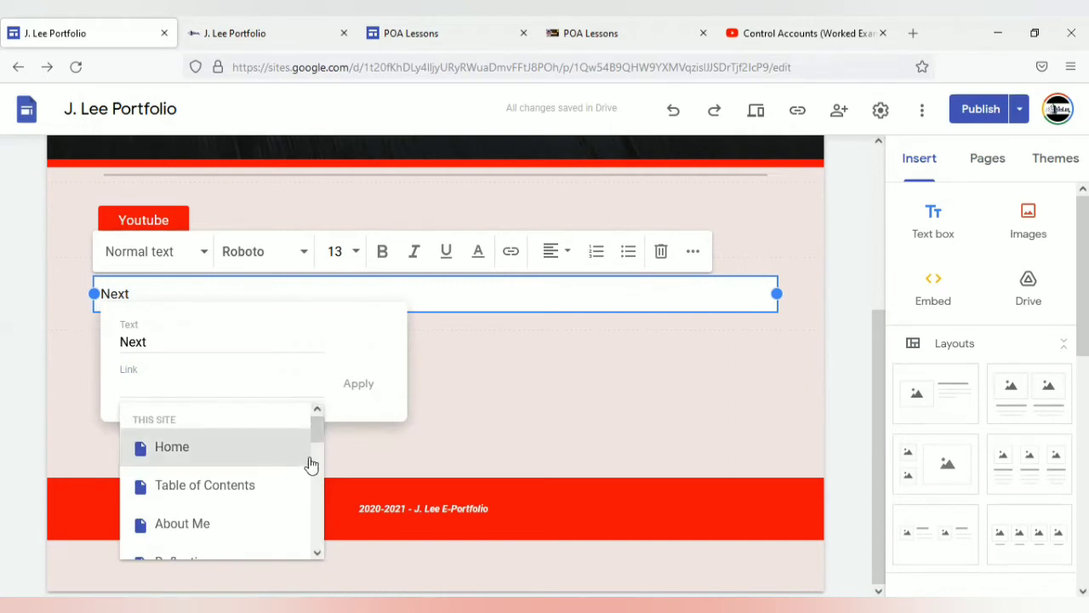
left_click_drag(318, 428, 317, 463)
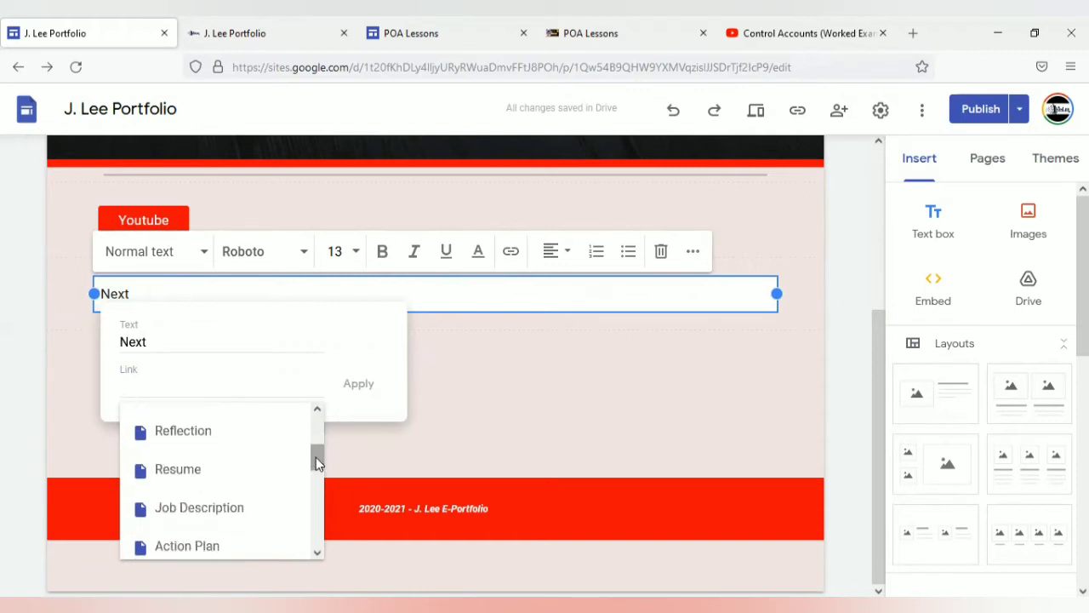
left_click_drag(317, 464, 318, 428)
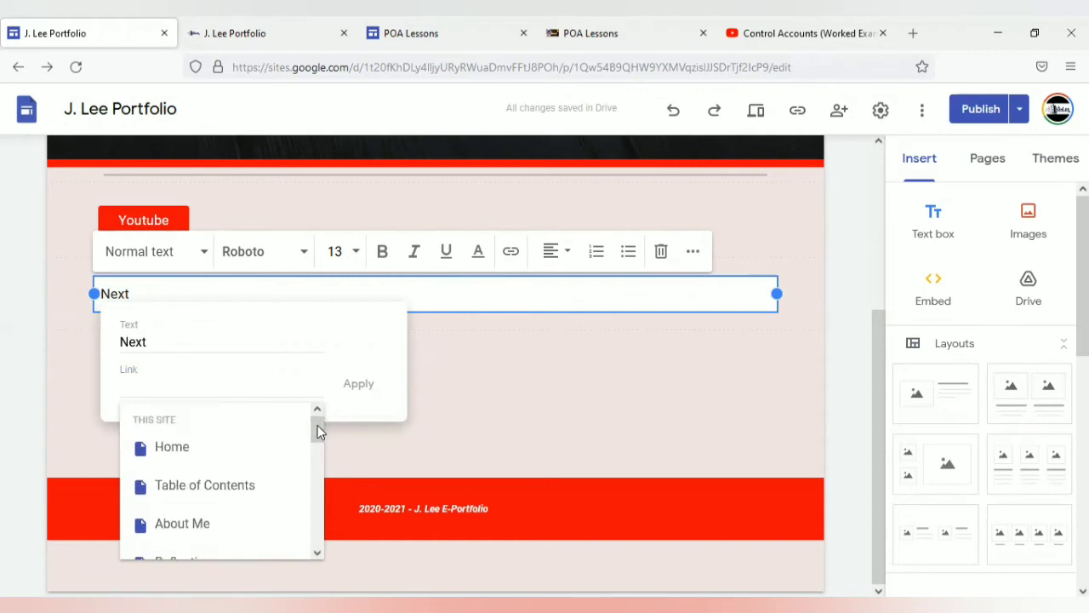
left_click(204, 386)
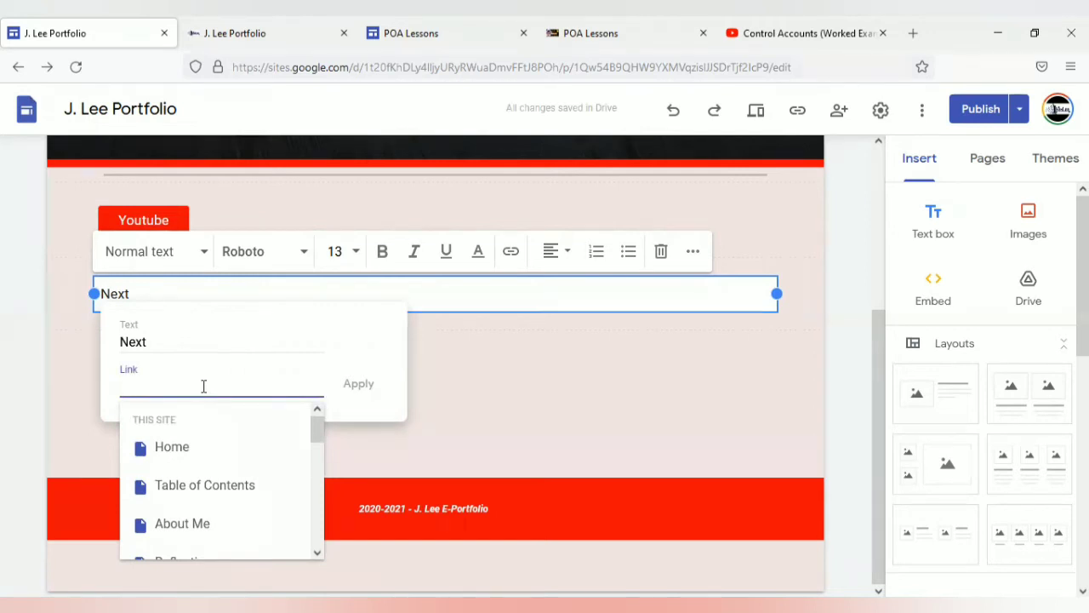
key("ctrl+v")
left_click(361, 385)
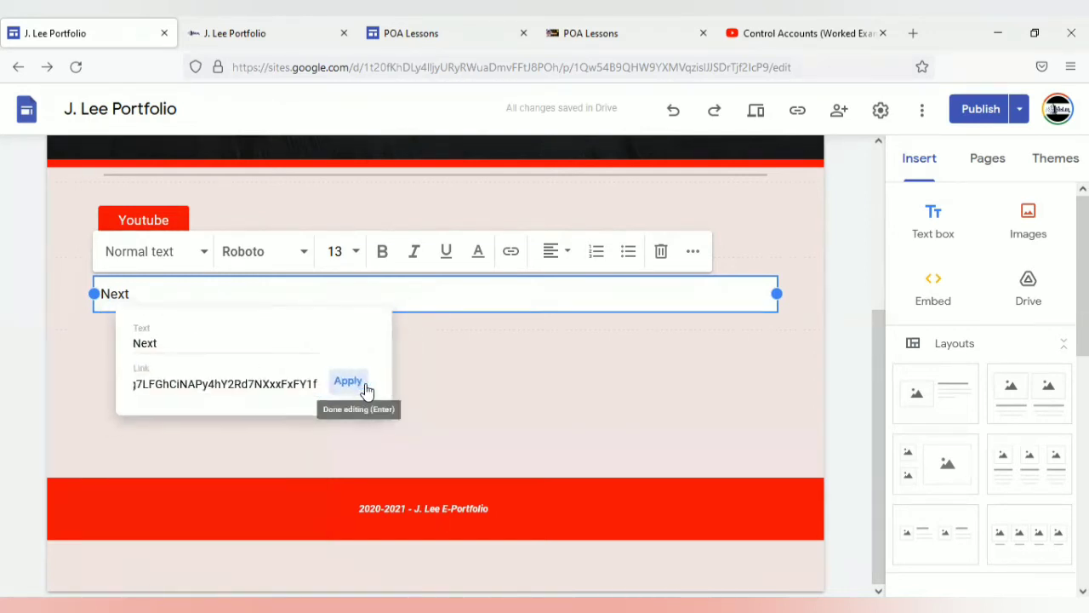
left_click(152, 344)
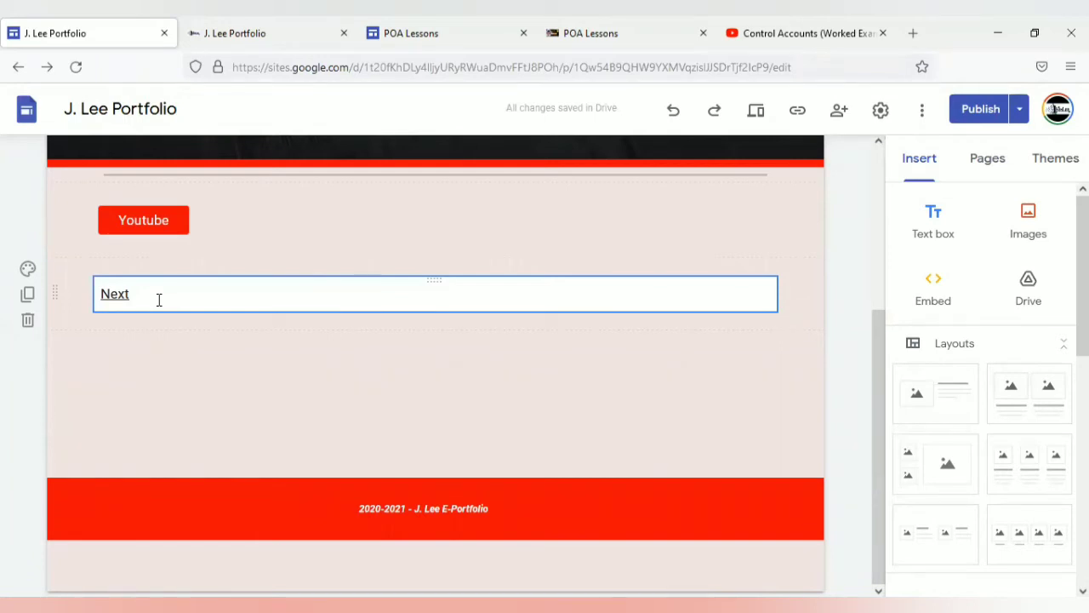
Remove the underline from the linked word "Next" and set its text colour to blue #0000ff
left_click_drag(145, 298, 98, 295)
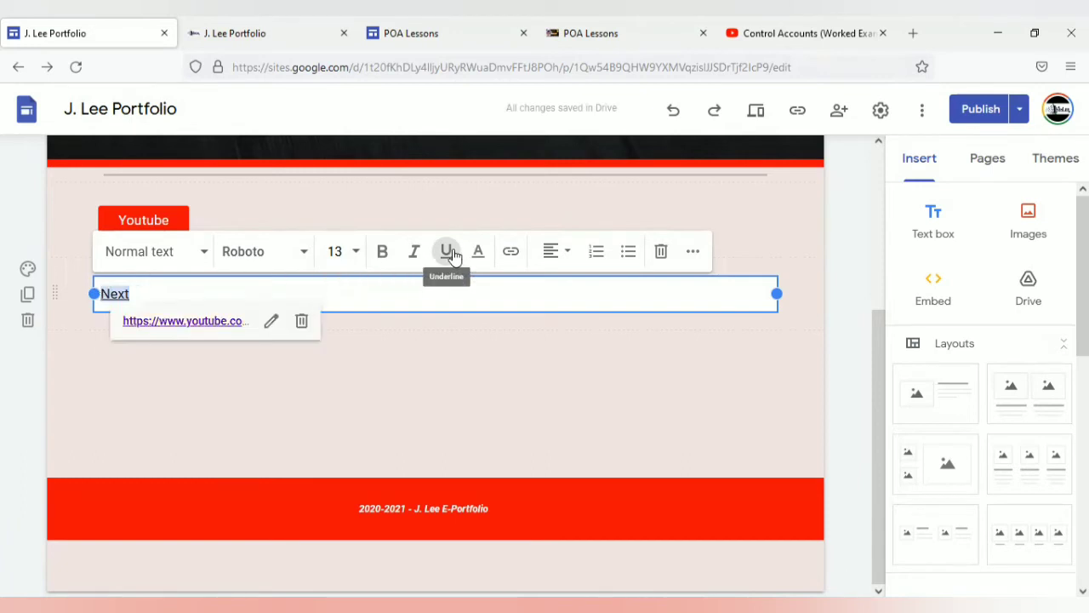
left_click(356, 301)
left_click_drag(154, 297, 94, 294)
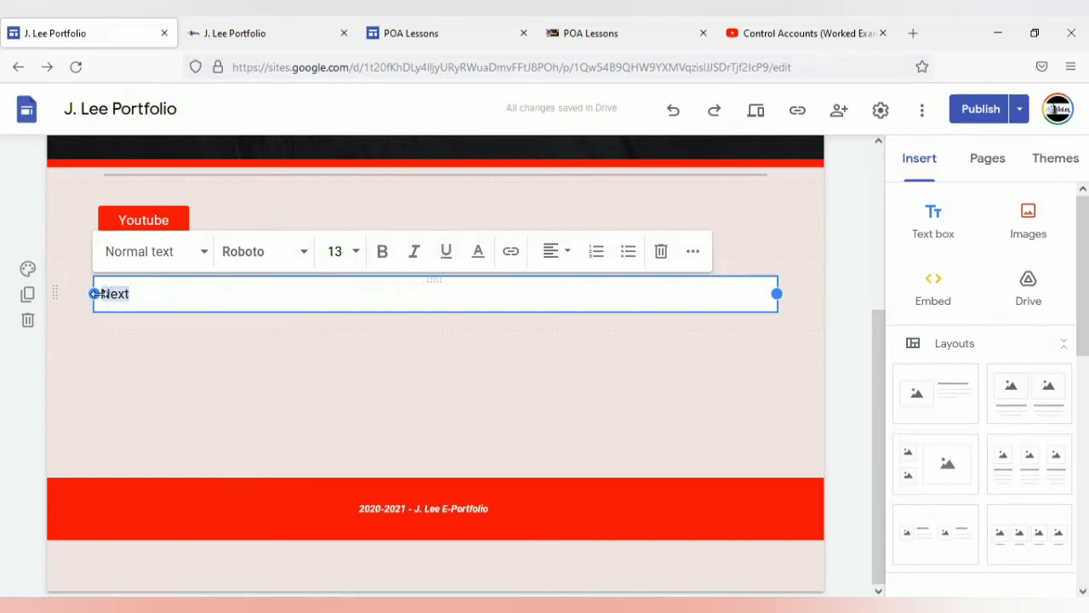
left_click(479, 253)
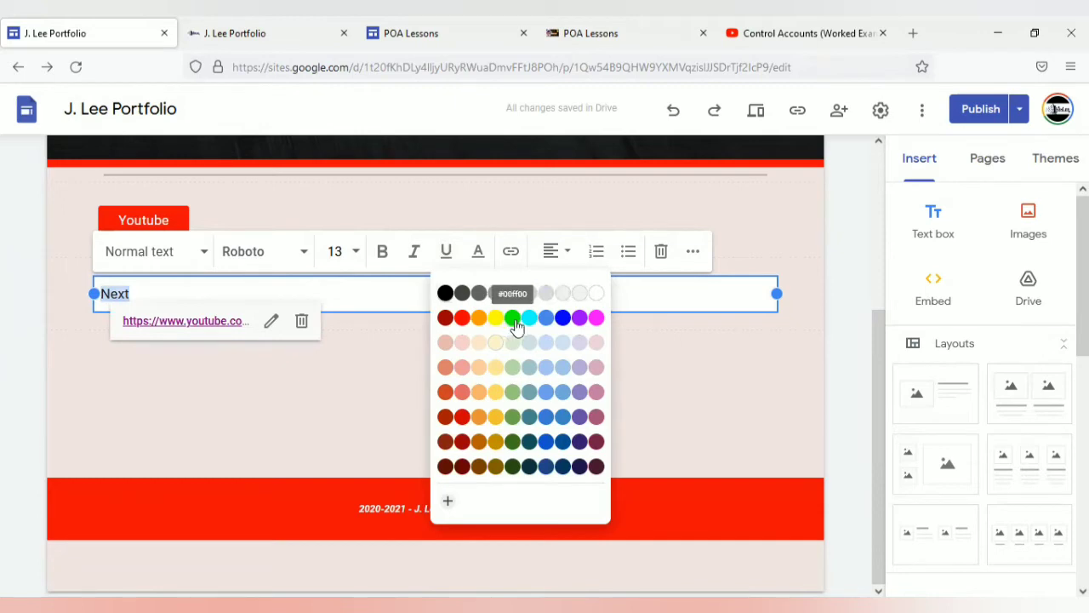
left_click(565, 323)
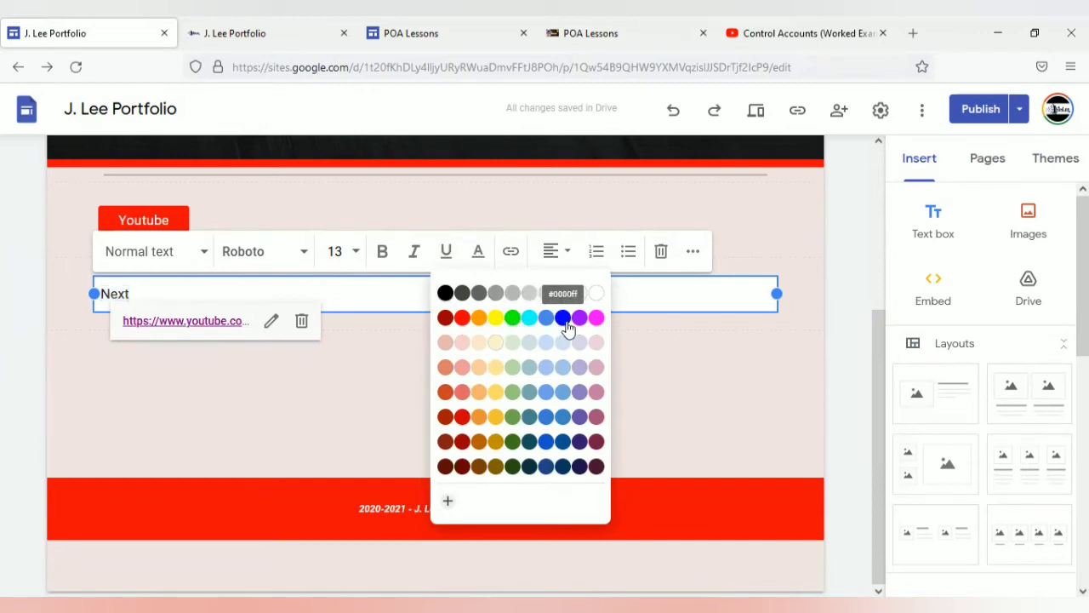
left_click(394, 299)
left_click(216, 350)
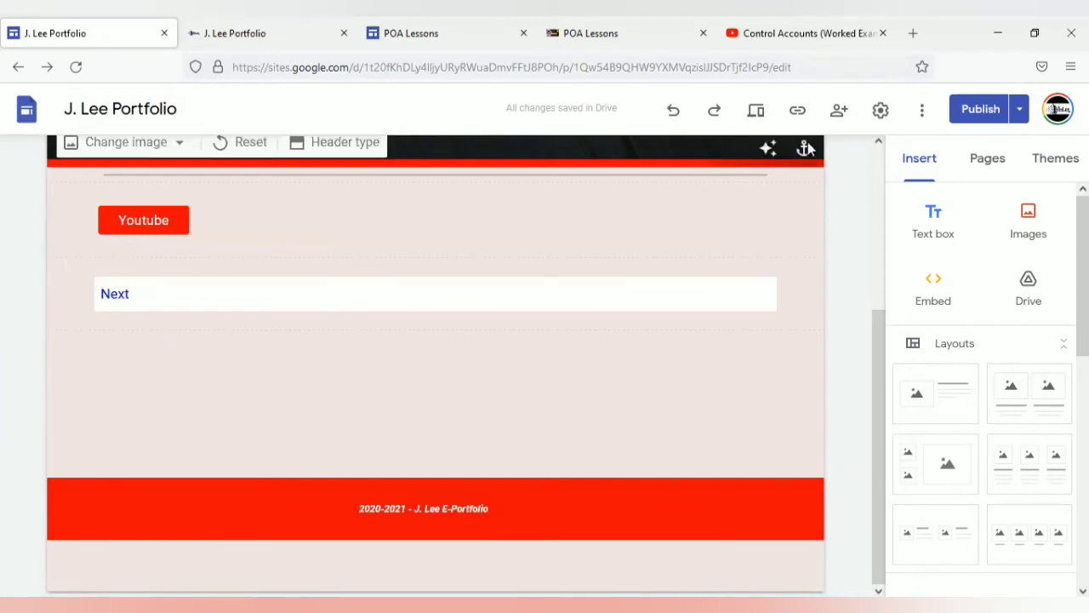
Preview the site, test the Next link and the Youtube button, and leave the preview
left_click(755, 110)
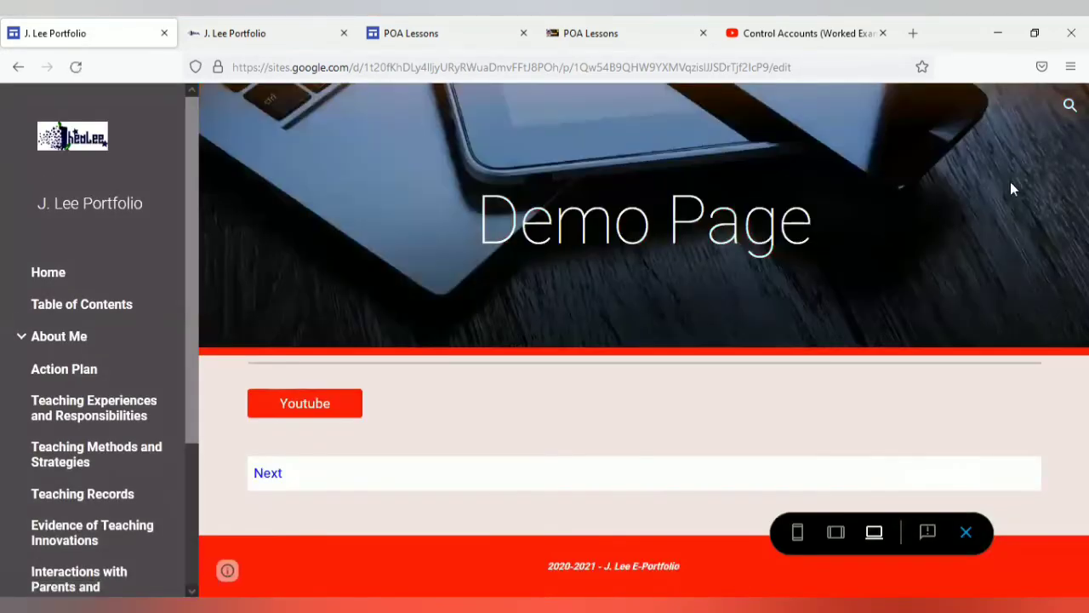
left_click(269, 475)
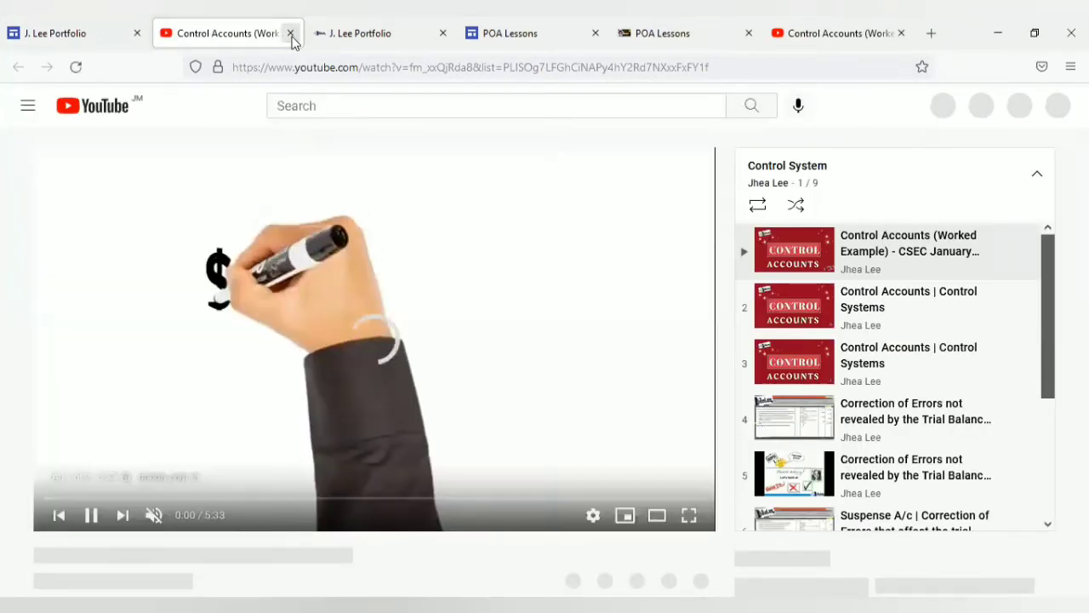
left_click(290, 34)
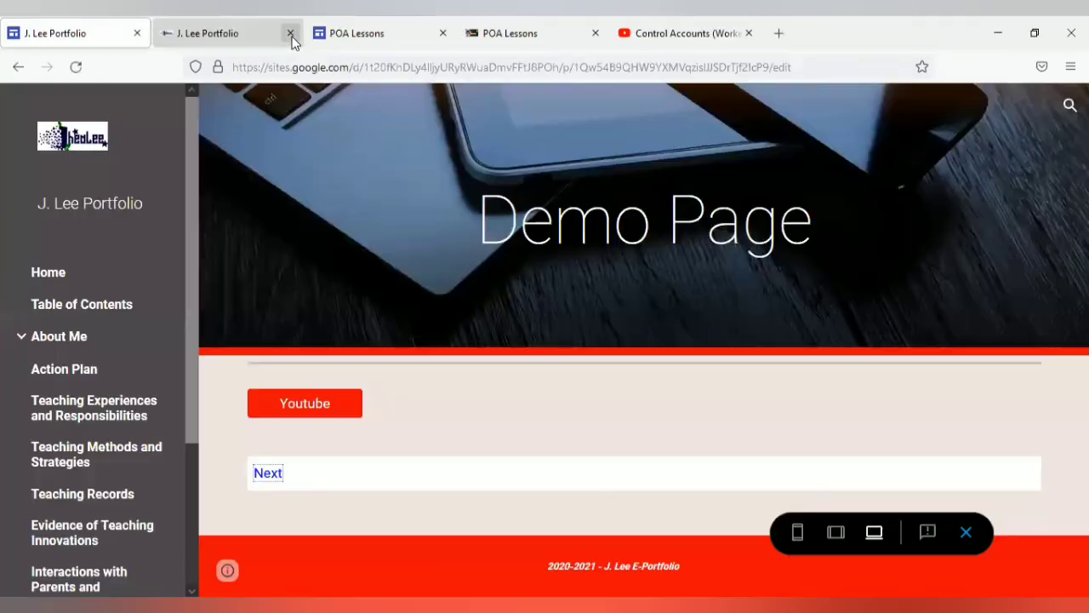
left_click(286, 409)
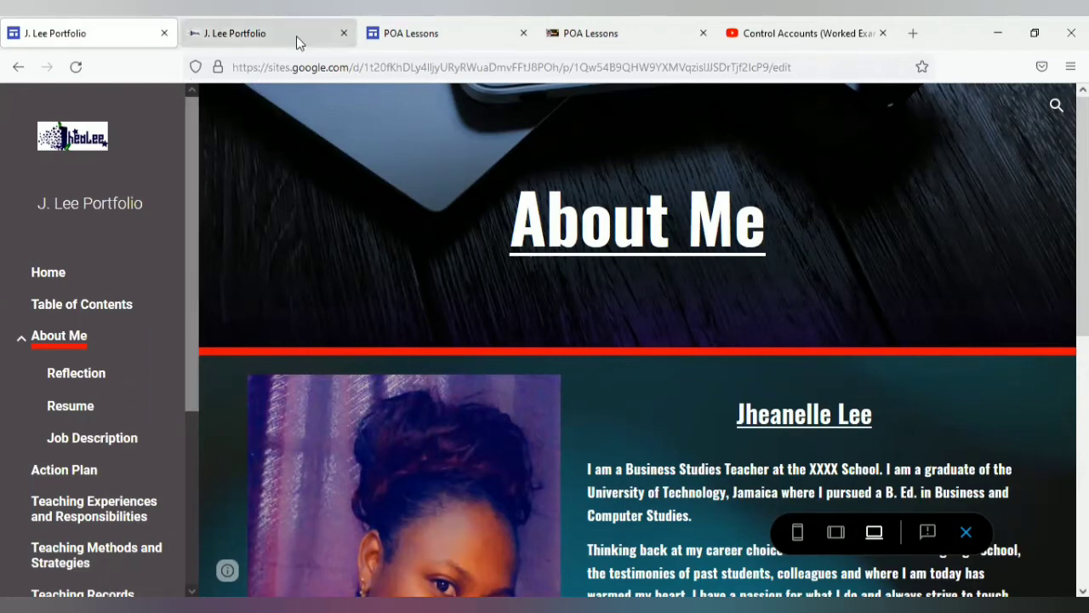
left_click(967, 535)
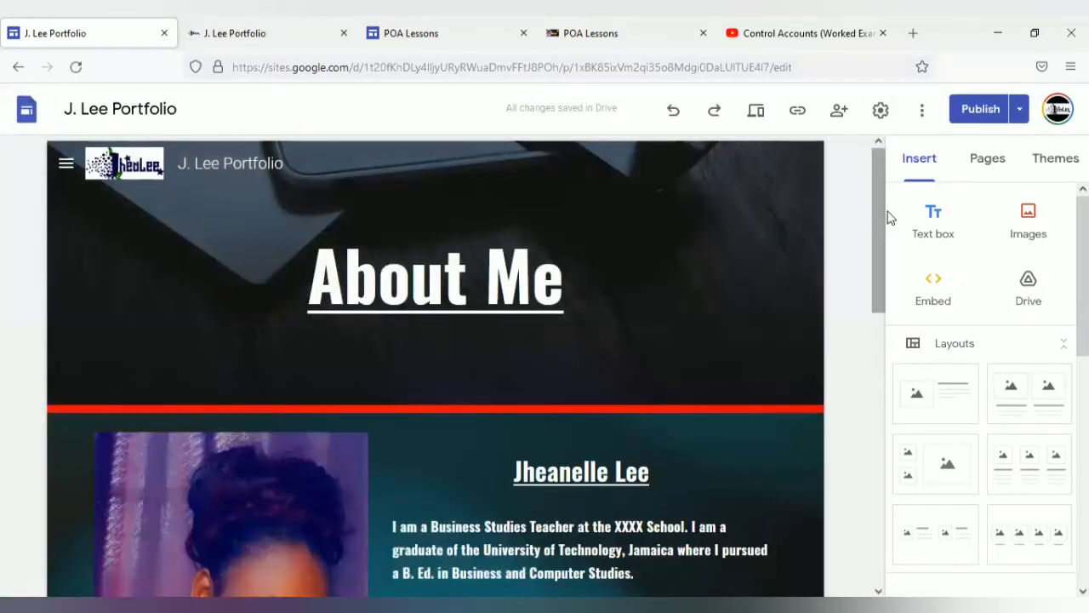
Return to the Demo Page in the editor and show its Youtube button and Next text box
left_click(990, 166)
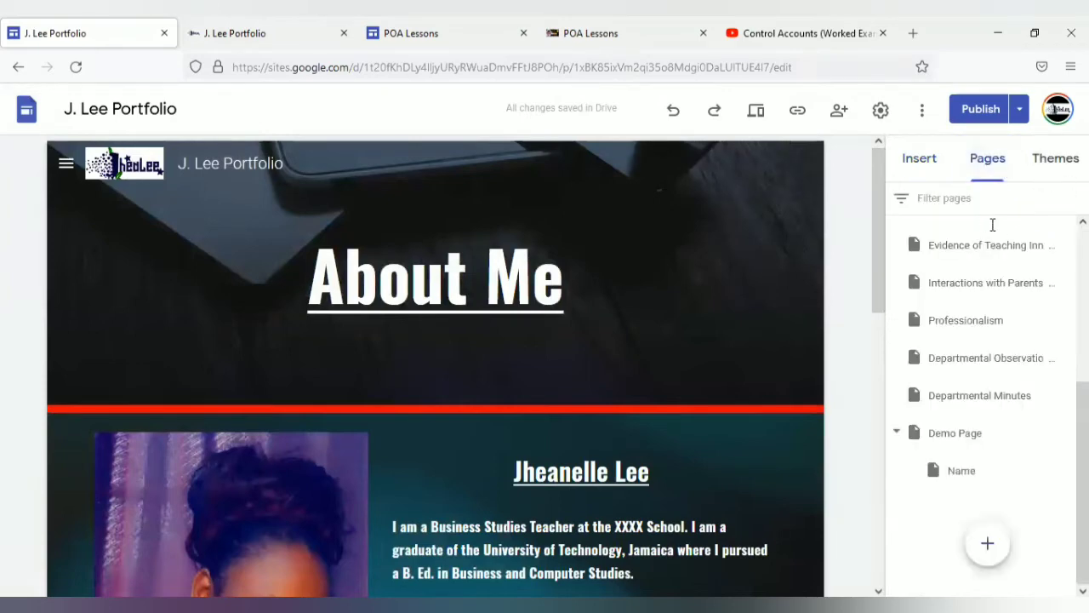
left_click(955, 441)
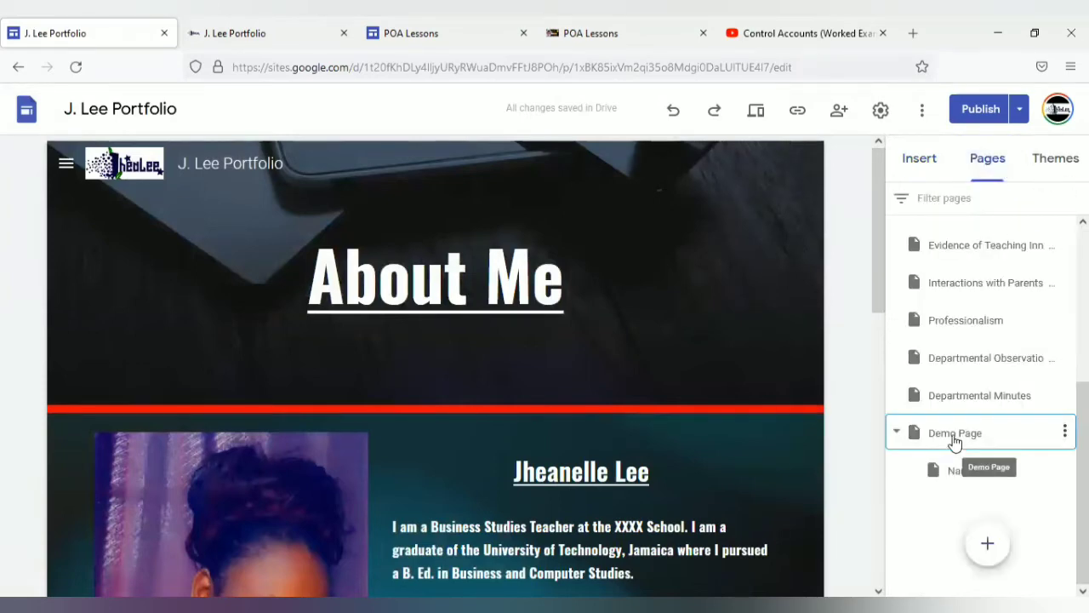
left_click(909, 443)
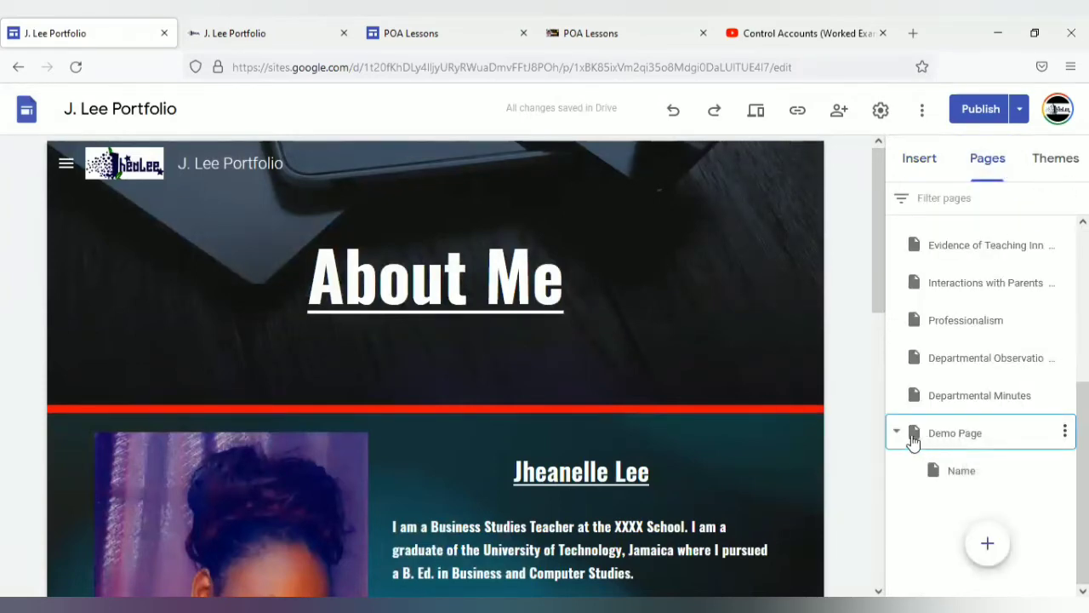
left_click_drag(876, 324, 872, 528)
left_click(595, 379)
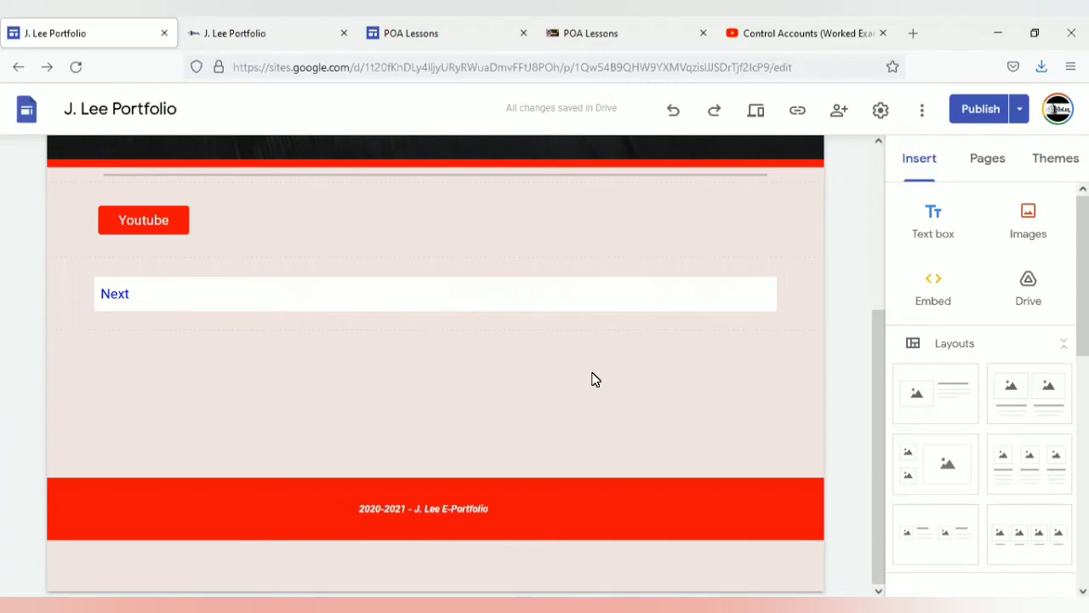
Upload the image Next-Page-PNG-Image from the Downloads folder to the Demo Page below the Next text box
left_click(1038, 243)
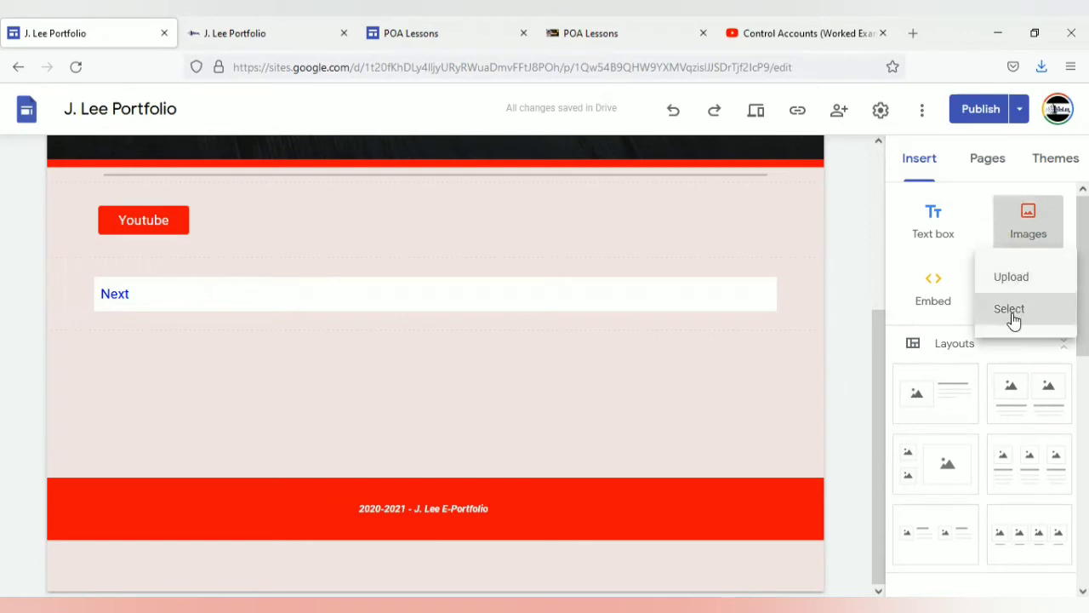
left_click(1011, 286)
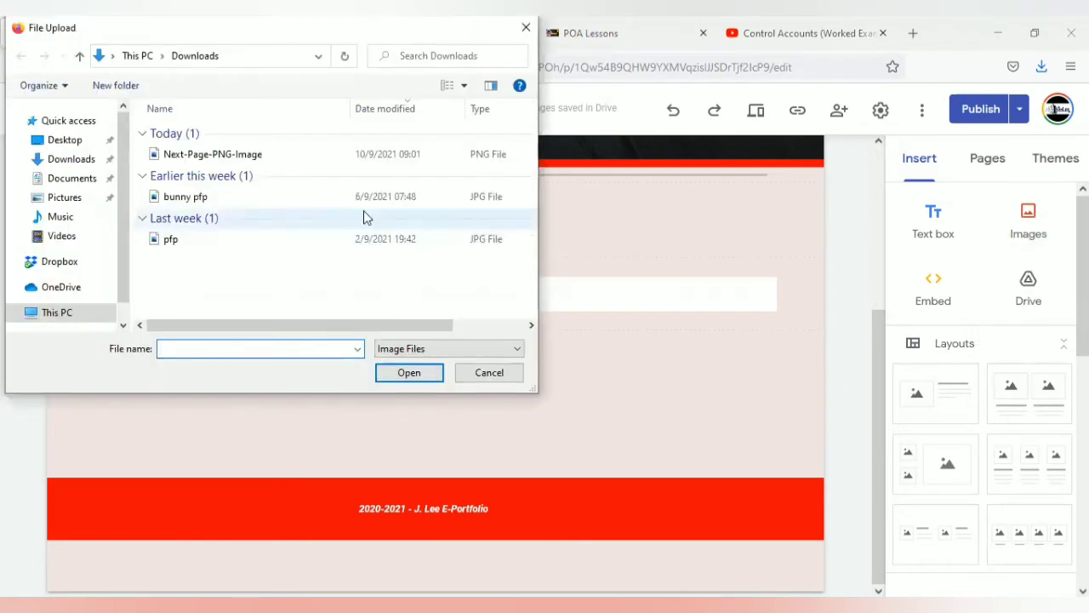
left_click(257, 156)
double_click(257, 161)
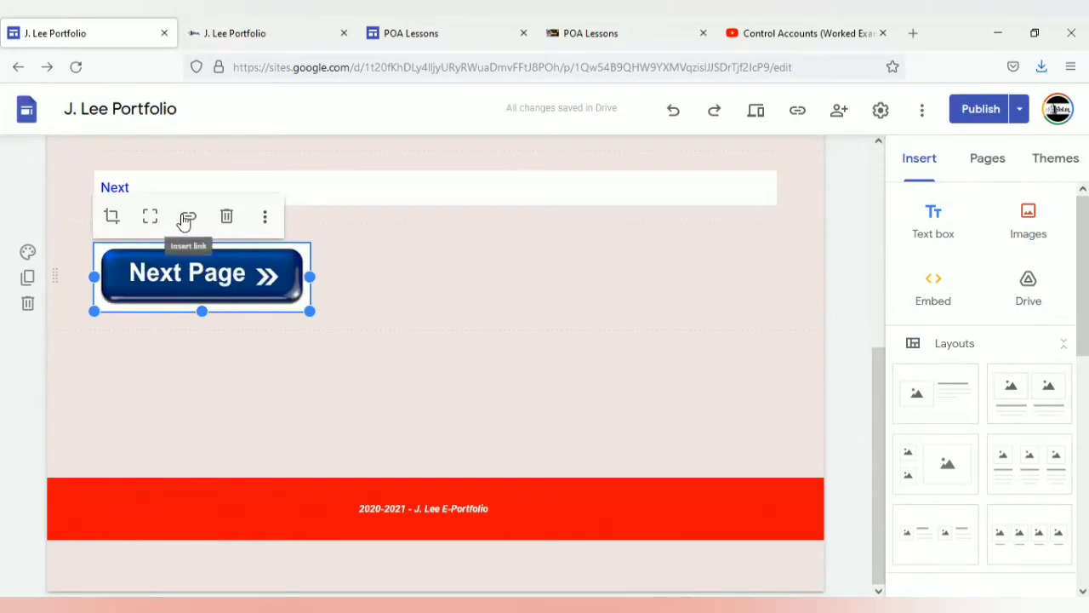
left_click(383, 313)
left_click(262, 277)
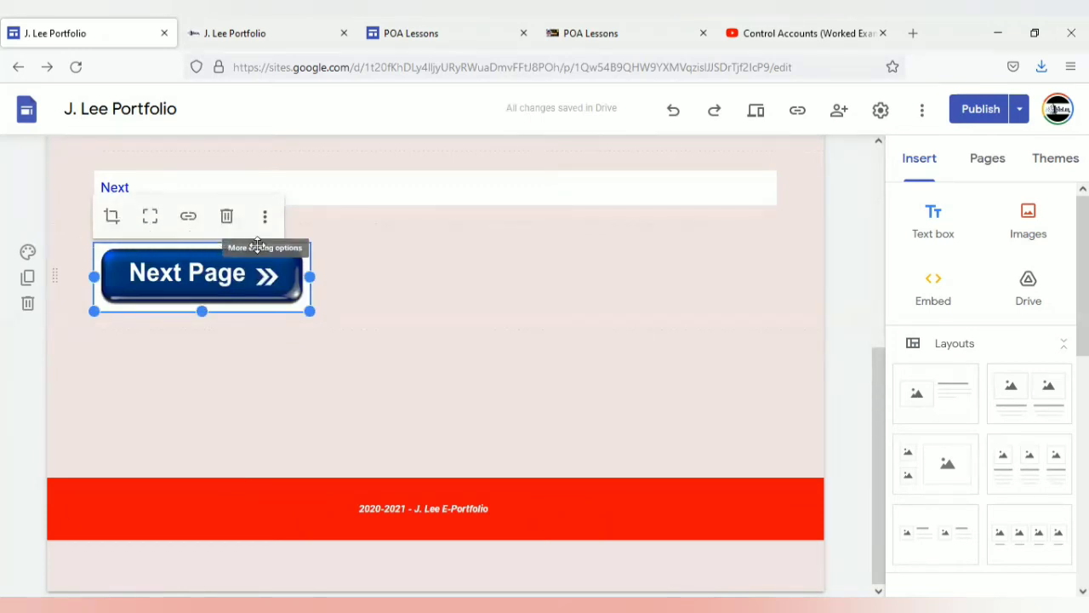
left_click(333, 324)
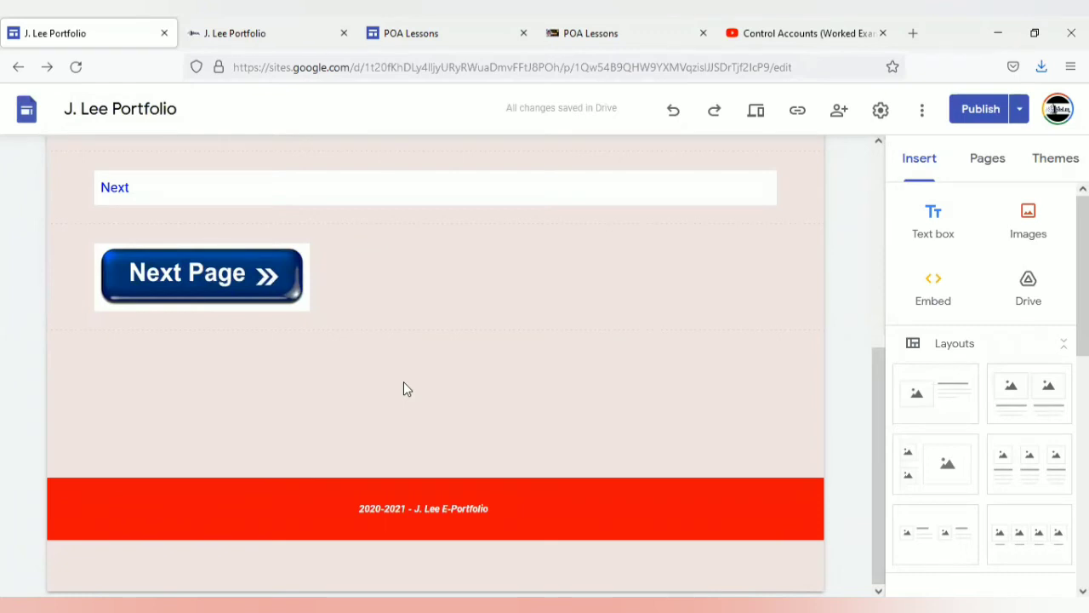
left_click(284, 295)
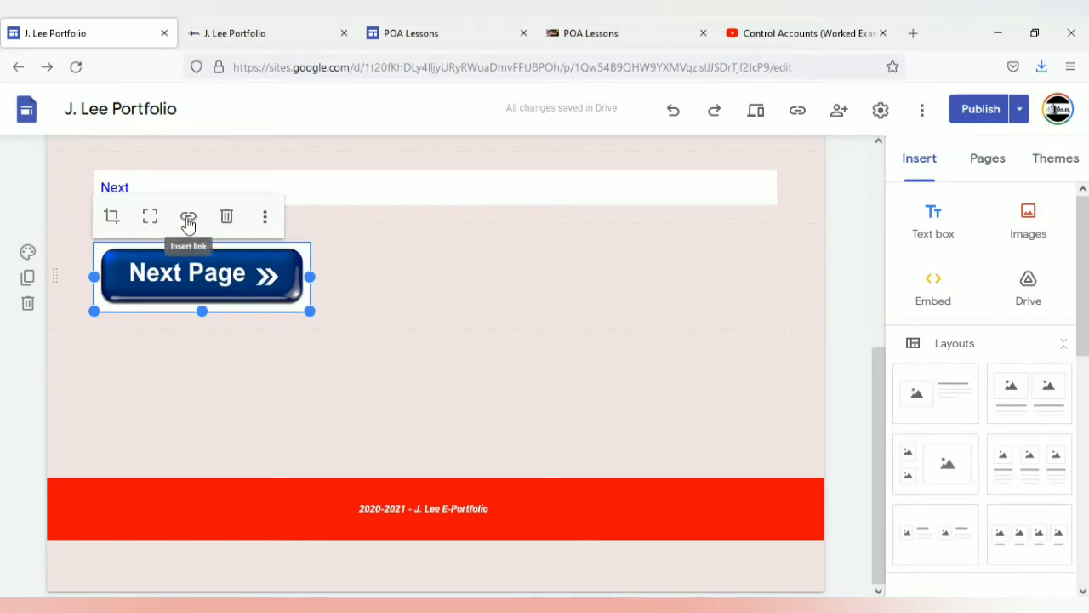
left_click(266, 220)
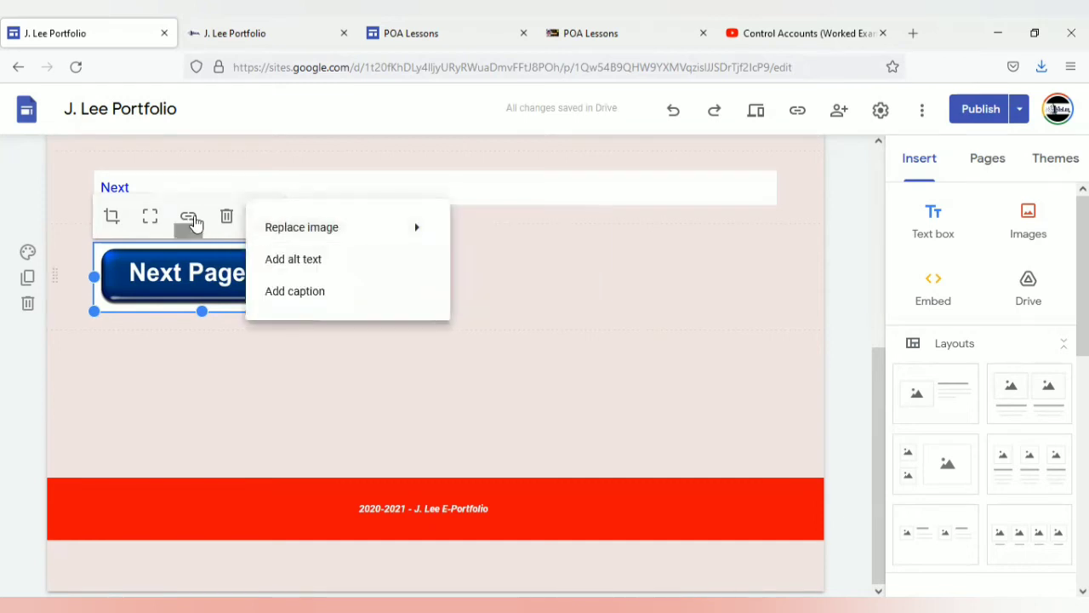
left_click(193, 223)
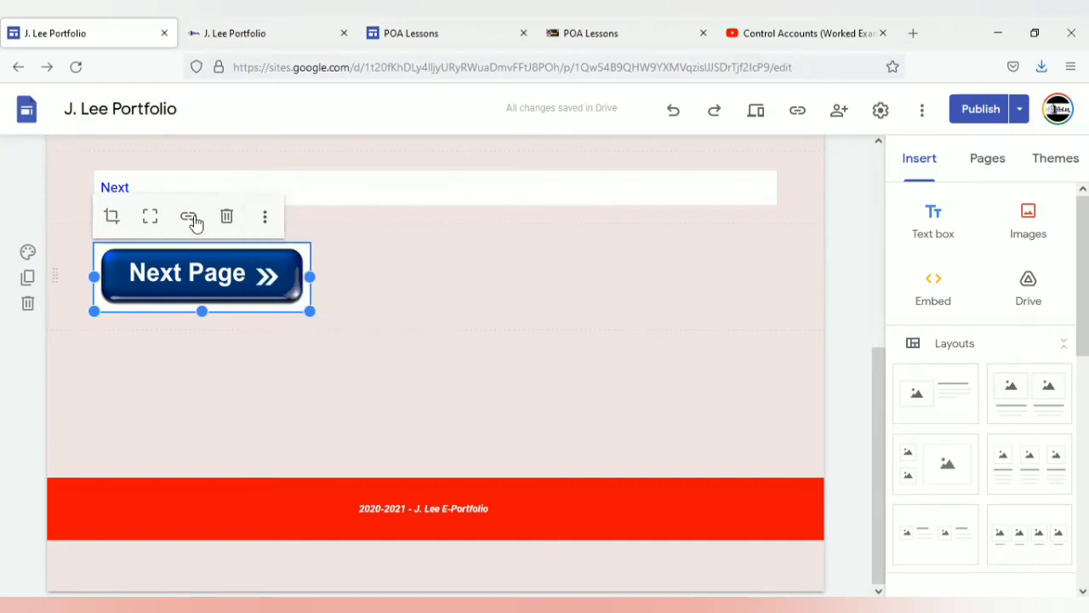
left_click(189, 218)
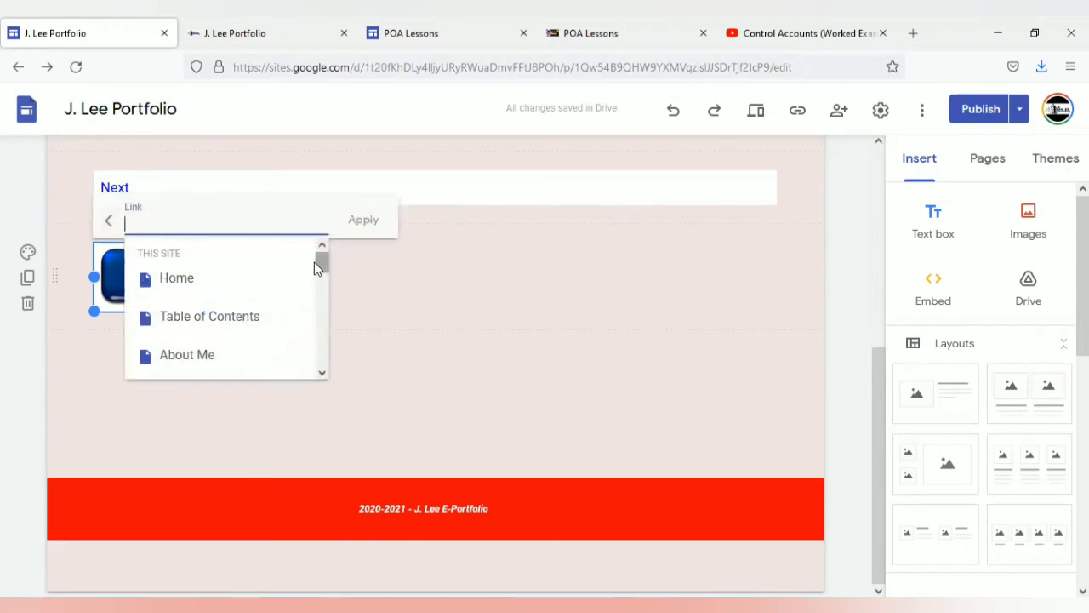
left_click(369, 314)
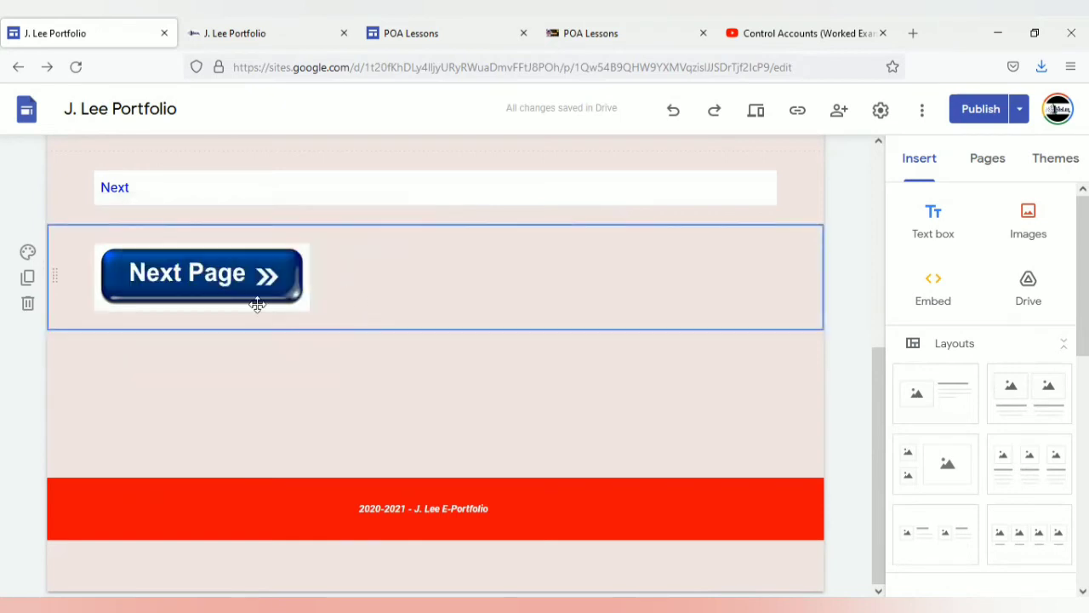
Link the Next Page image to the site's About Me page
left_click(205, 289)
left_click(187, 218)
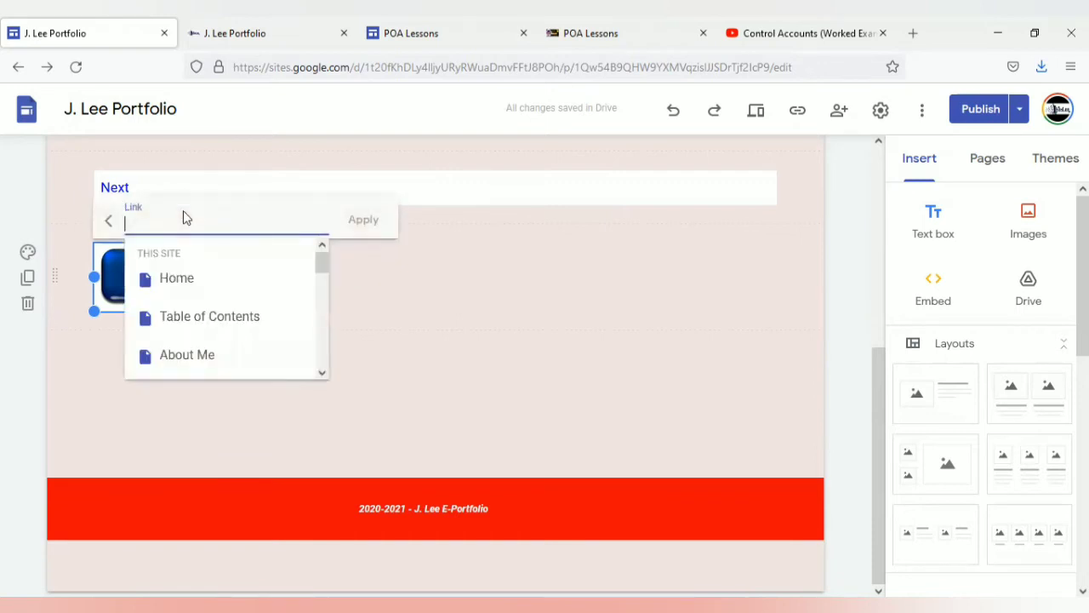
left_click(215, 361)
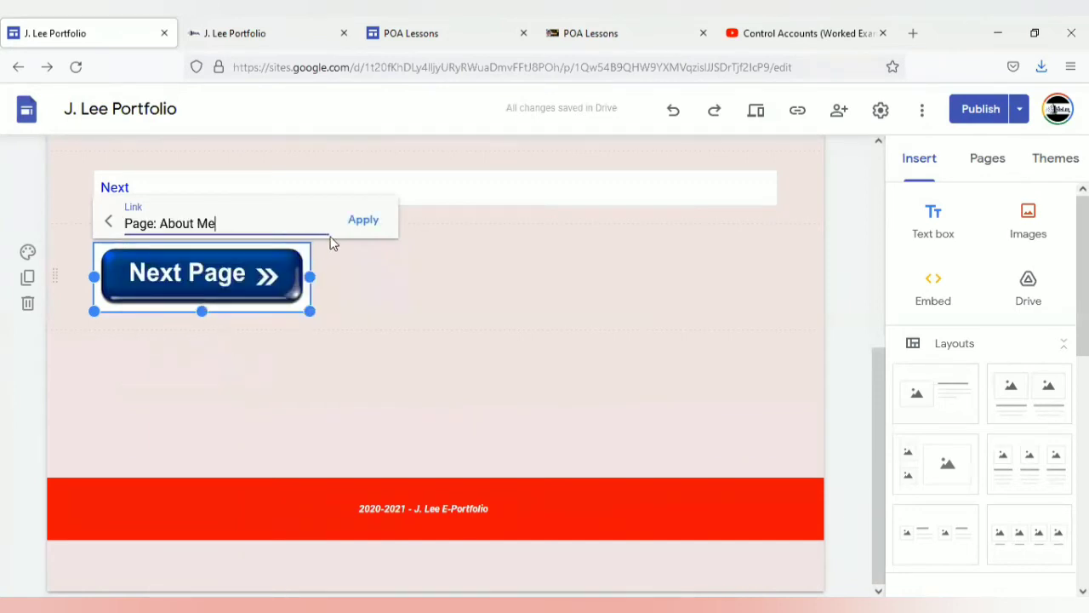
left_click(373, 219)
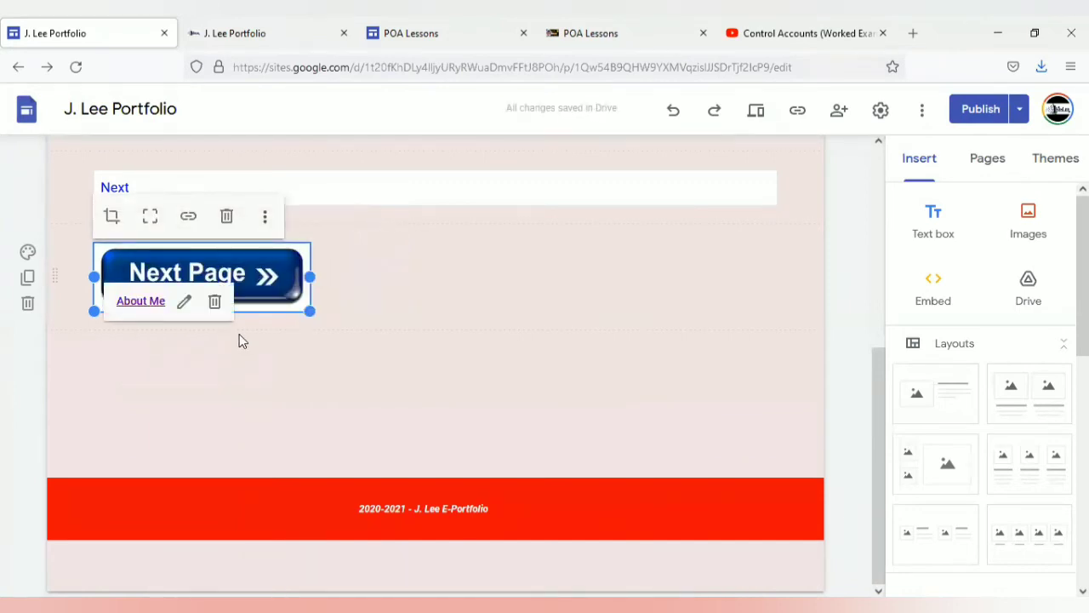
left_click(206, 364)
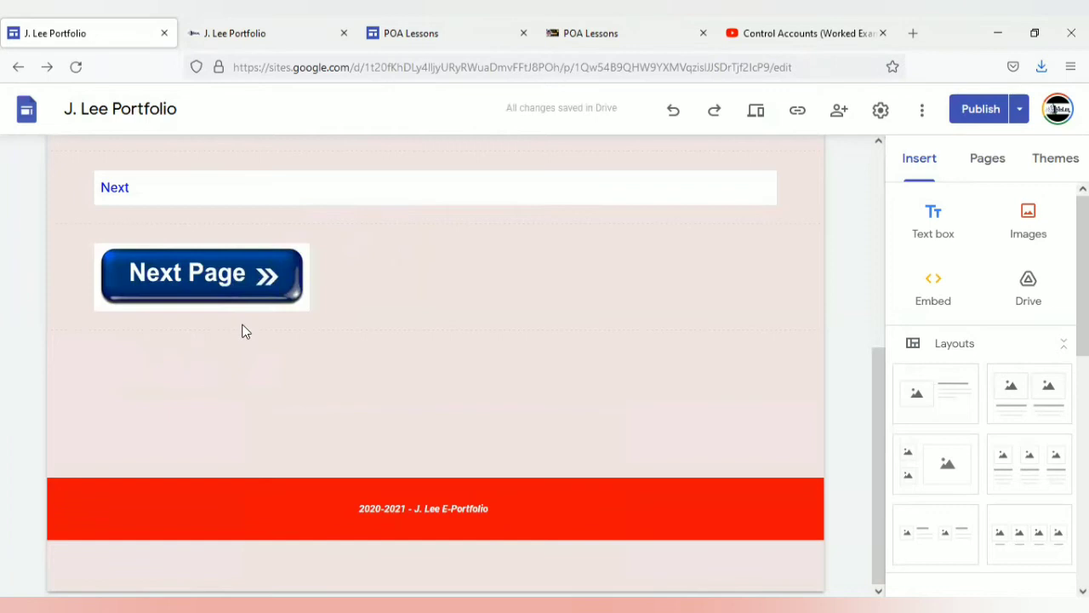
Replace the Next Page image's About Me link with the copied YouTube address, and remove that link from the image
left_click(211, 273)
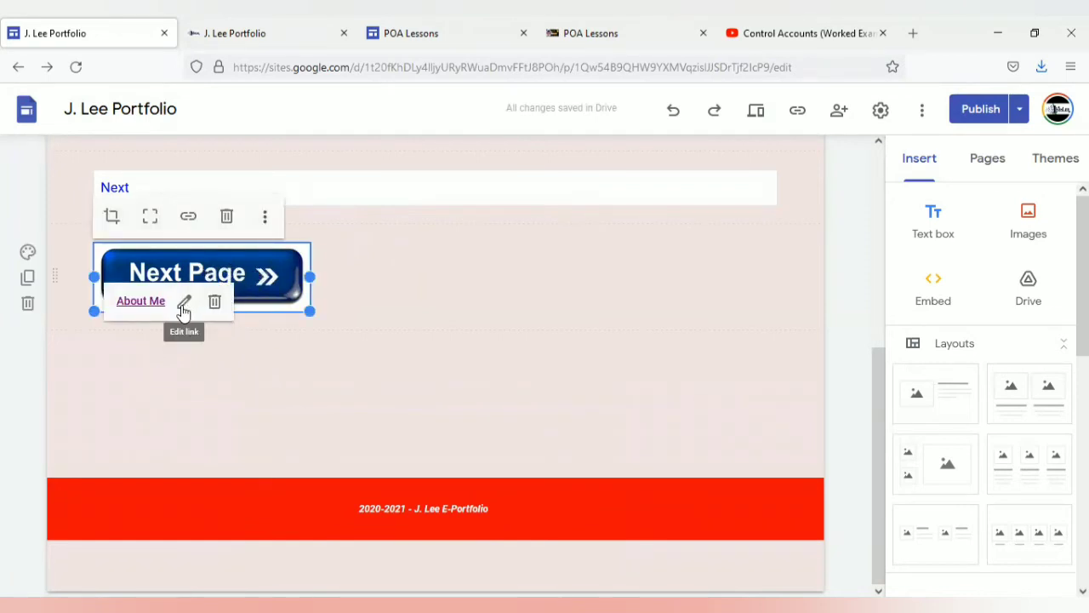
left_click(184, 305)
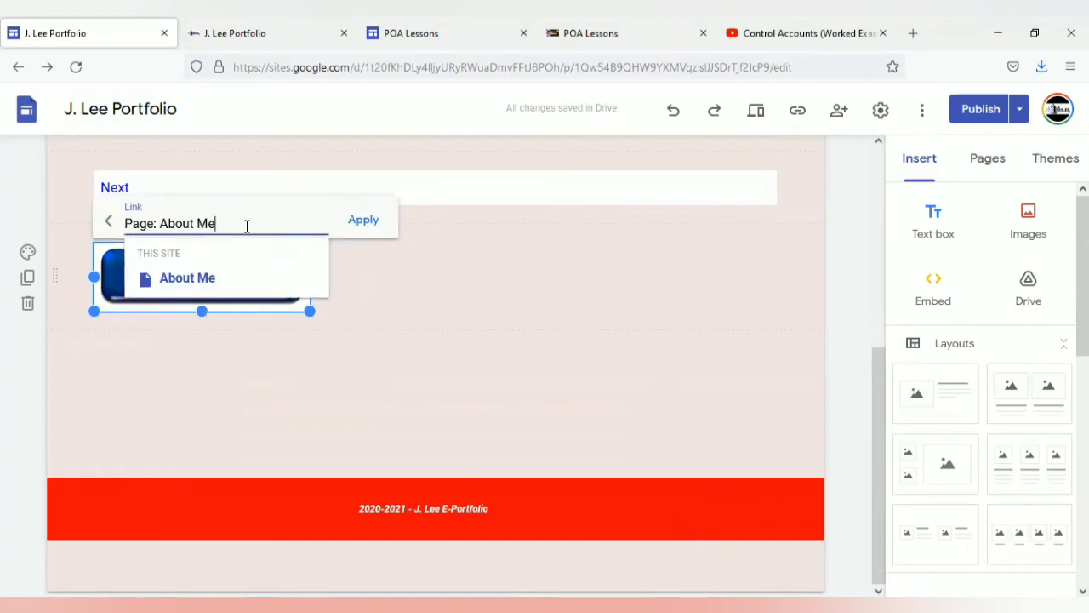
left_click_drag(217, 224, 115, 221)
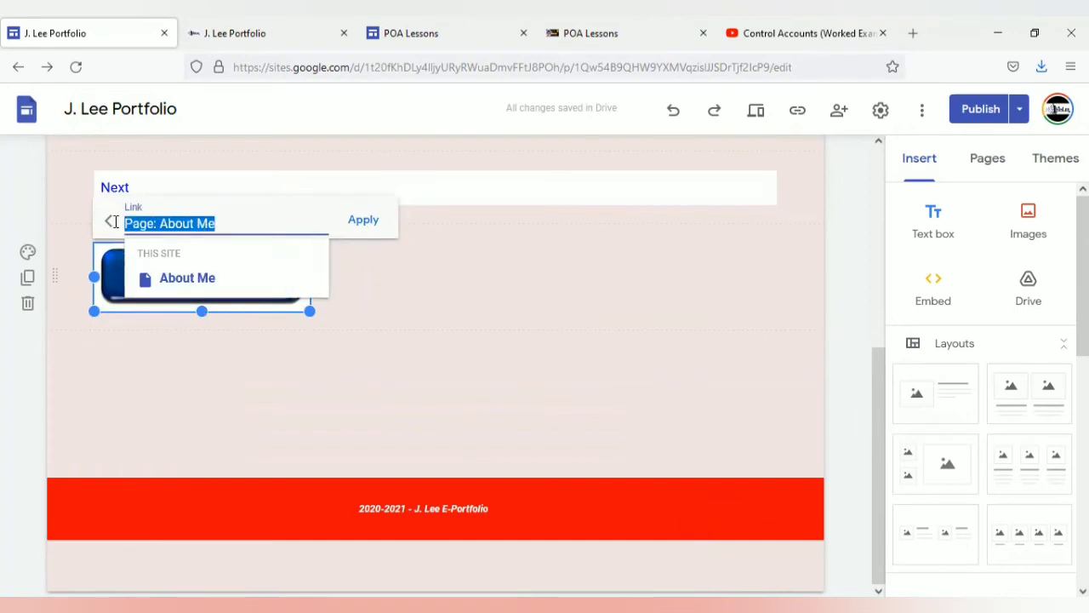
key("BackSpace")
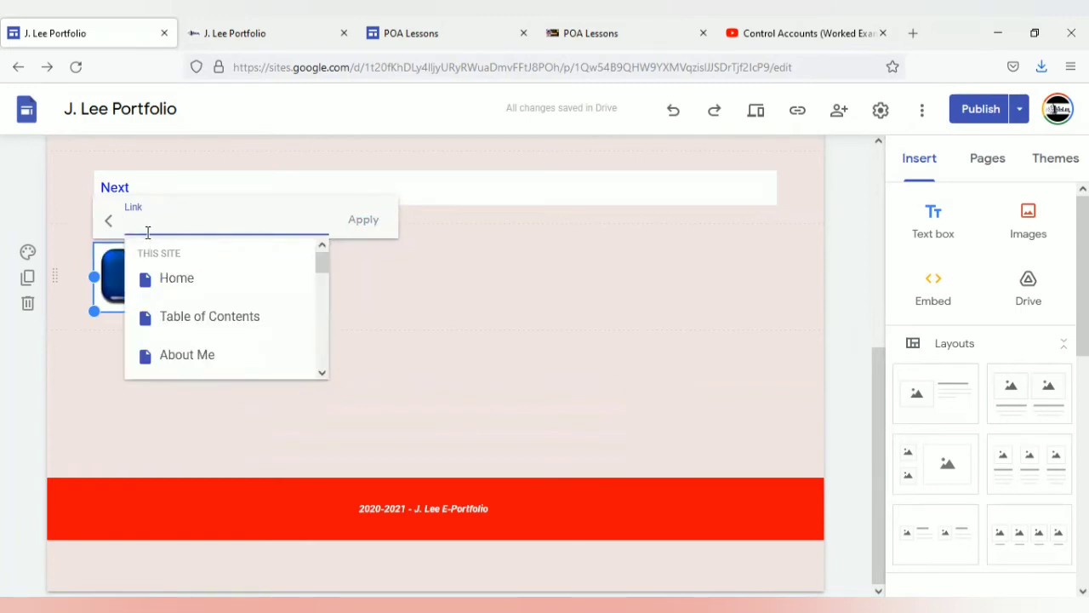
key("ctrl+v")
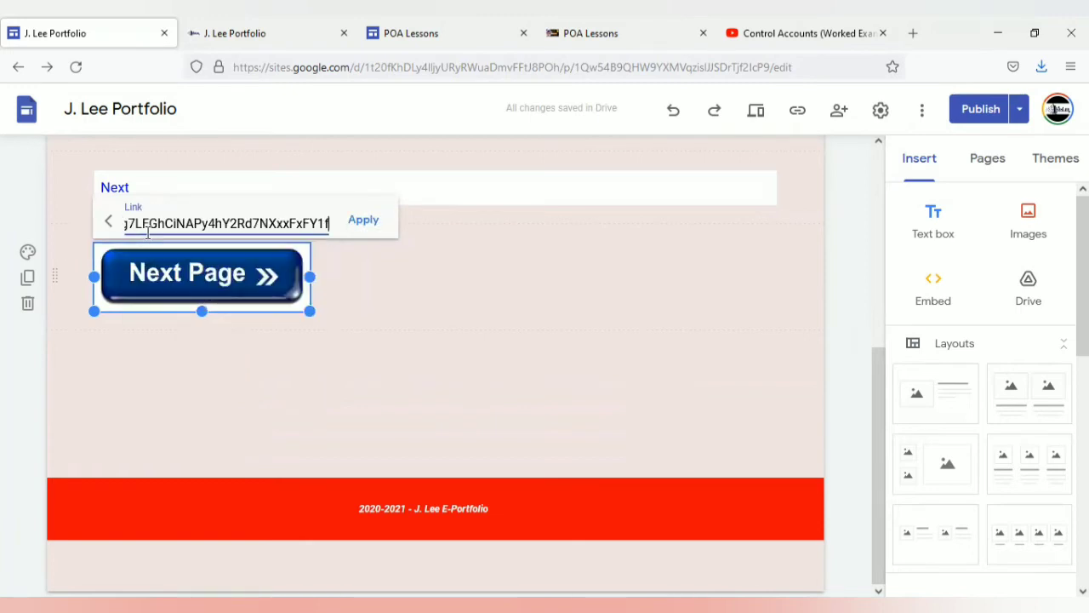
left_click(363, 219)
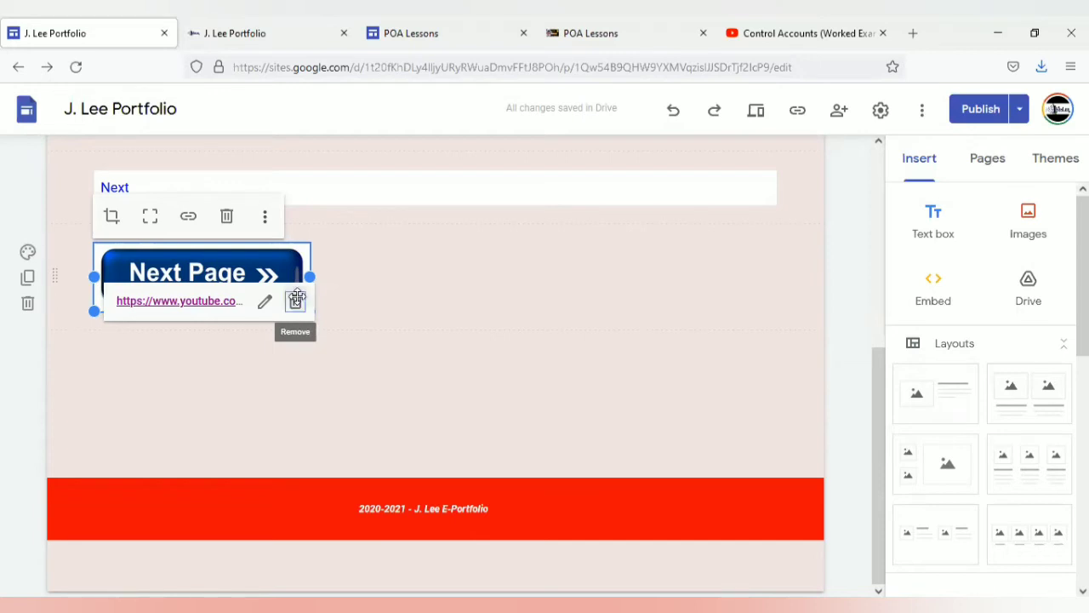
left_click(296, 303)
left_click(369, 297)
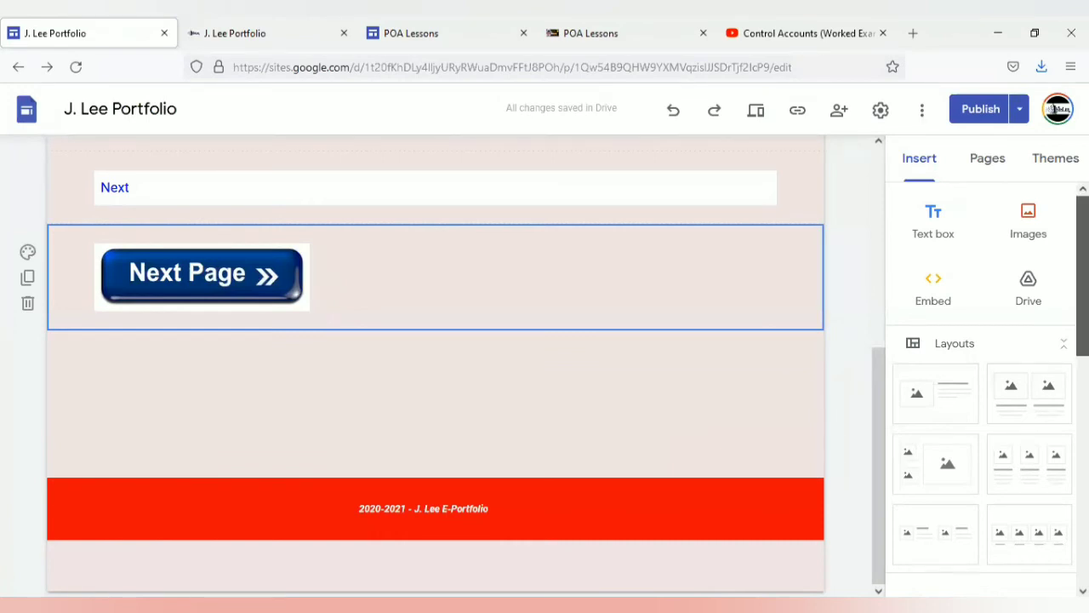
Switch to the published portfolio and examine how the sections of its Teaching Records page are styled
scroll(987, 383, "down", 8)
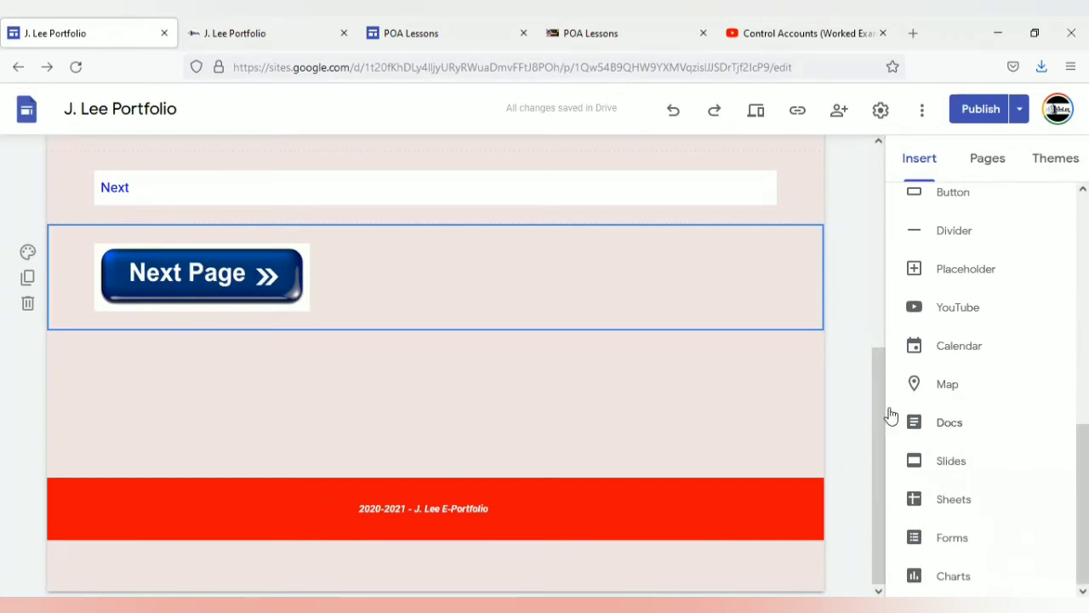
left_click_drag(881, 405, 880, 306)
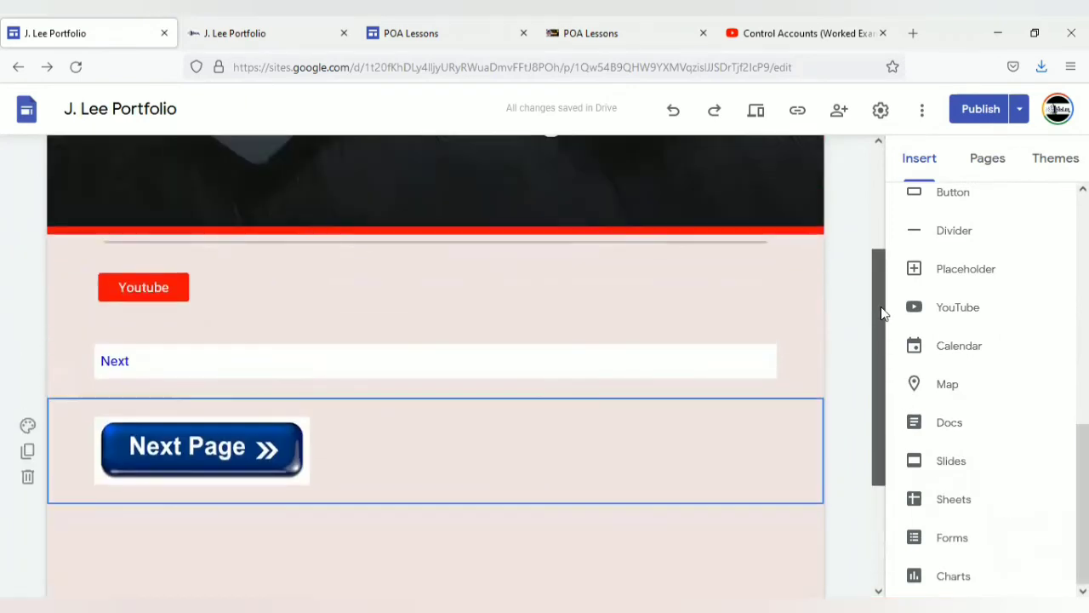
left_click(263, 32)
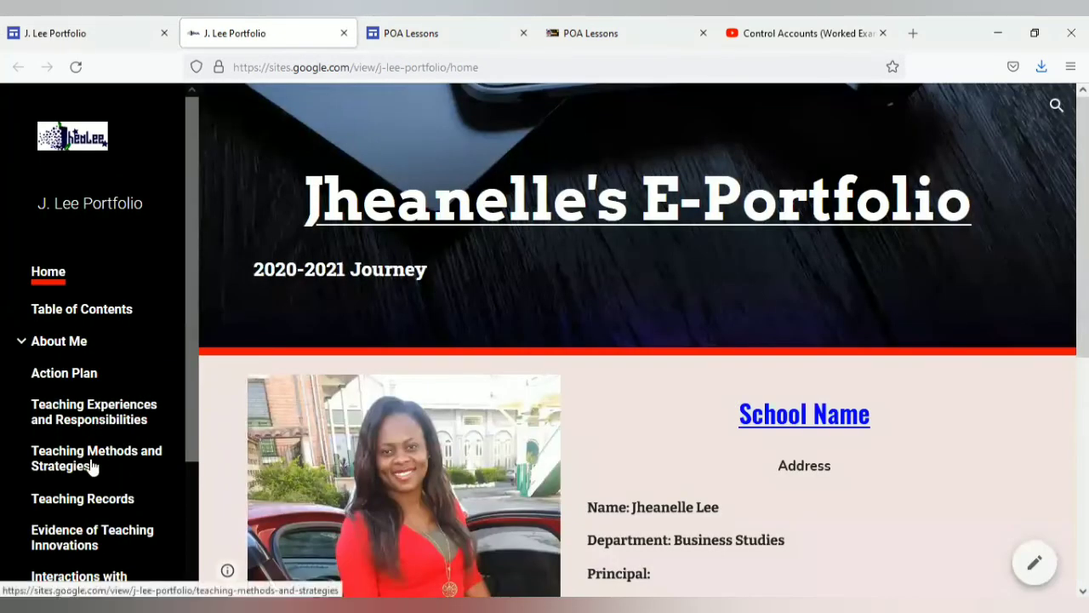
left_click(75, 502)
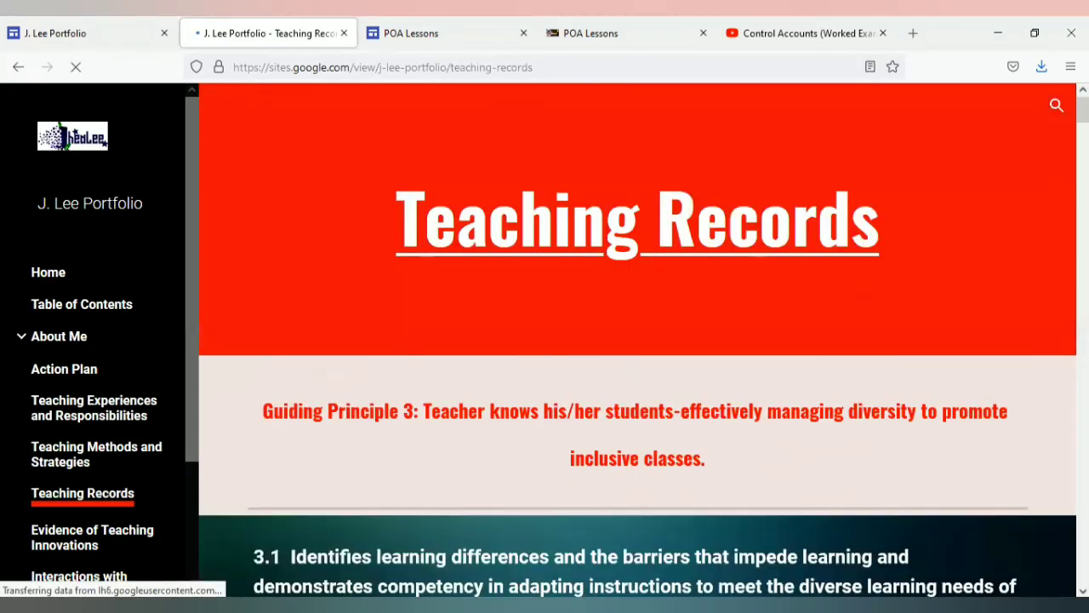
scroll(638, 341, "down", 3)
scroll(511, 221, "down", 2)
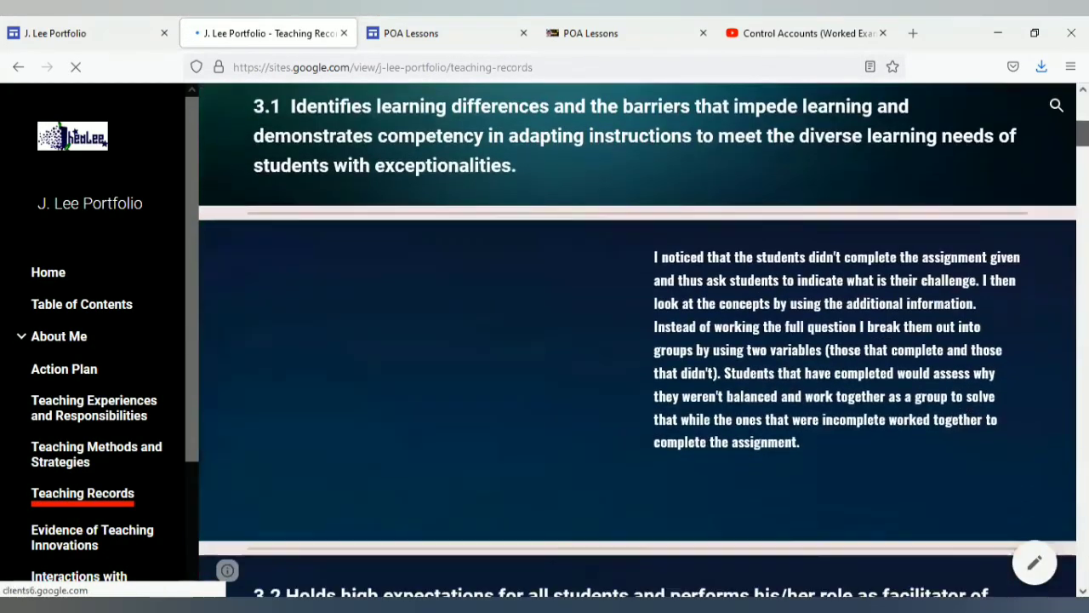
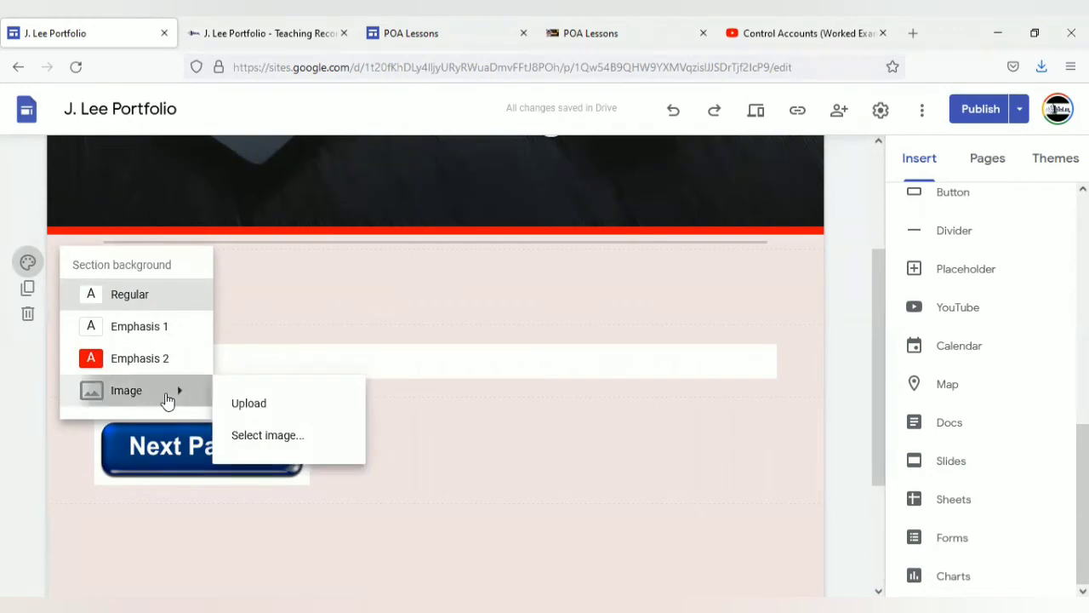
Set the background of the Youtube button's section to the first image in the gallery
left_click(267, 437)
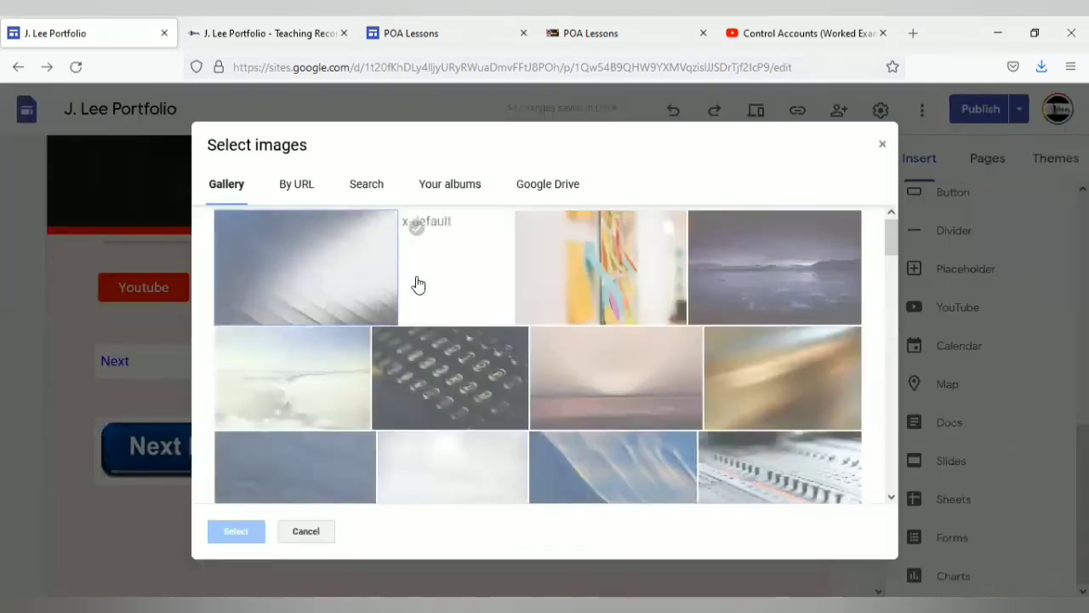
double_click(357, 270)
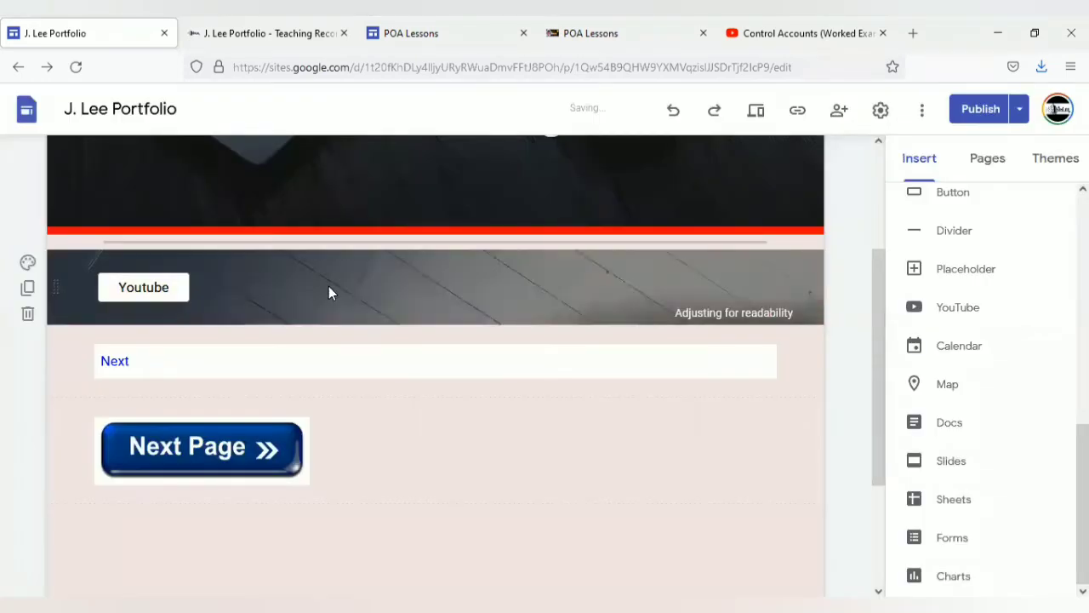
left_click(450, 347)
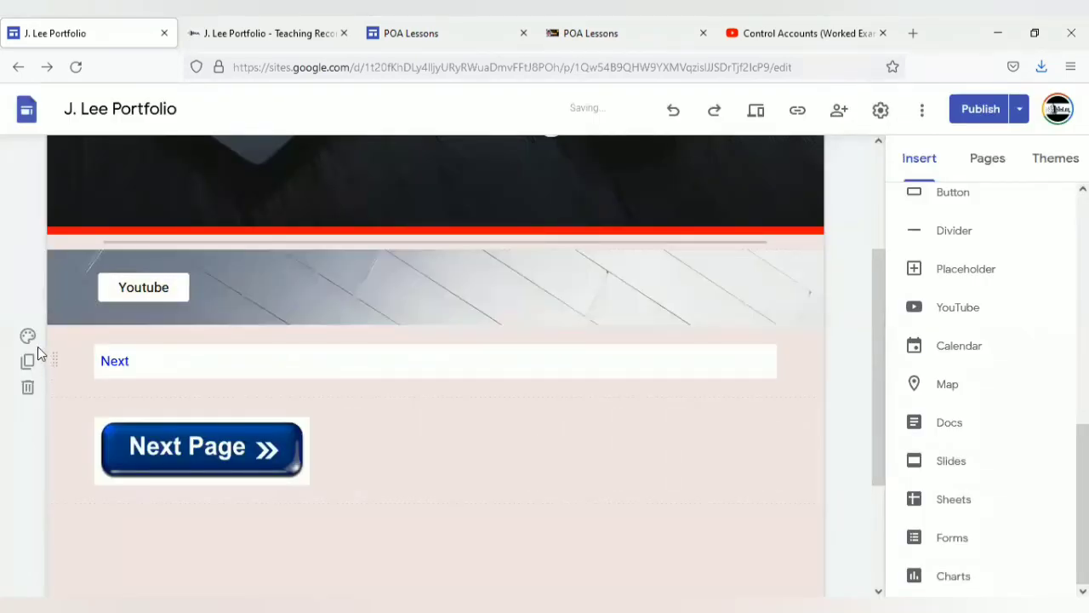
Set the section backgrounds of the Next text box and the Next Page image to Emphasis 2
left_click(28, 335)
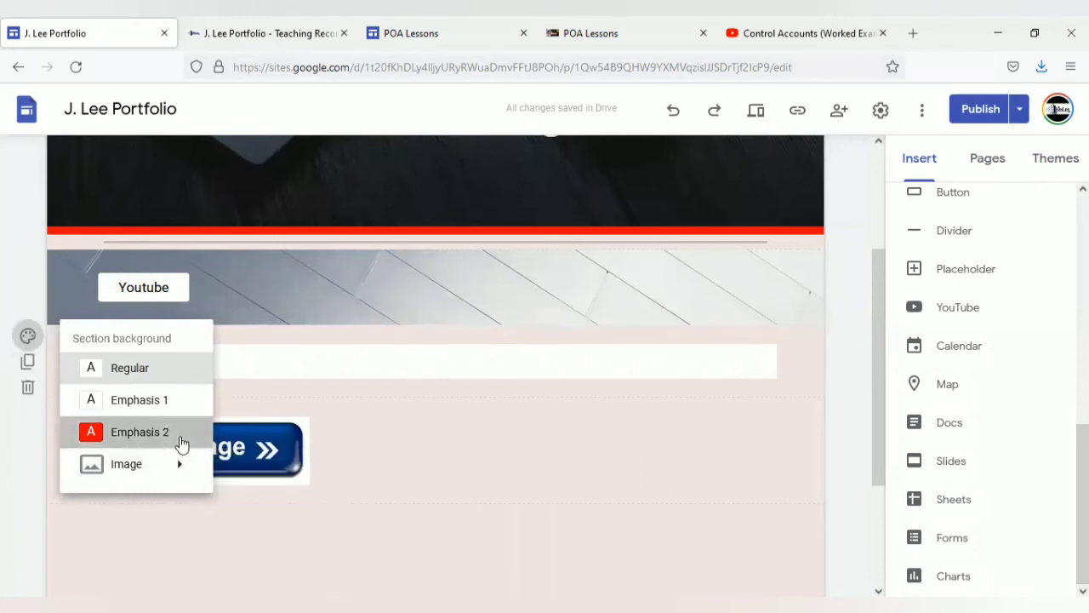
left_click(181, 442)
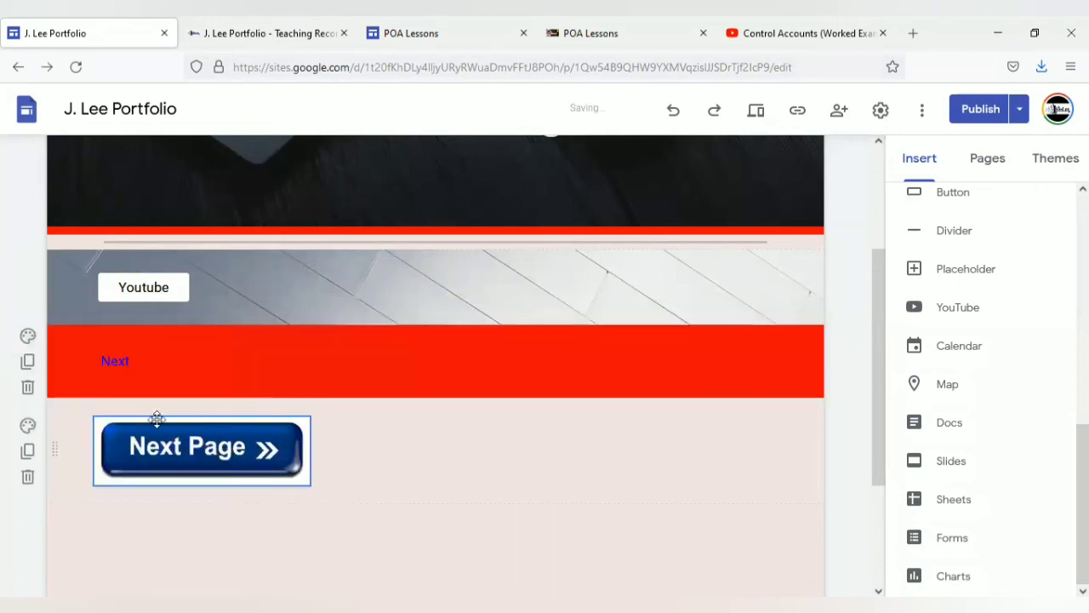
left_click(27, 424)
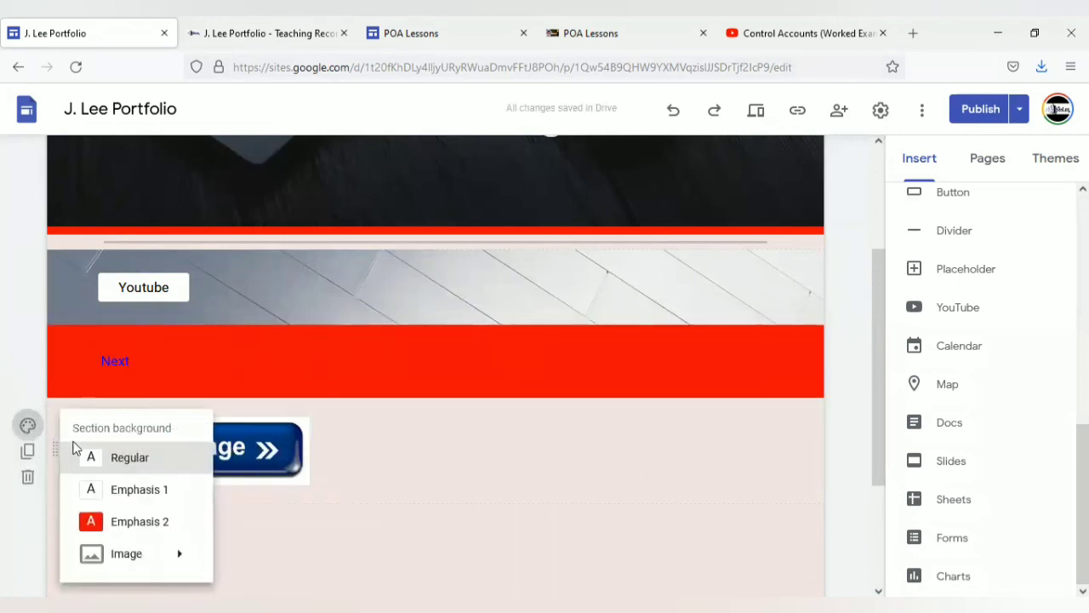
left_click(115, 521)
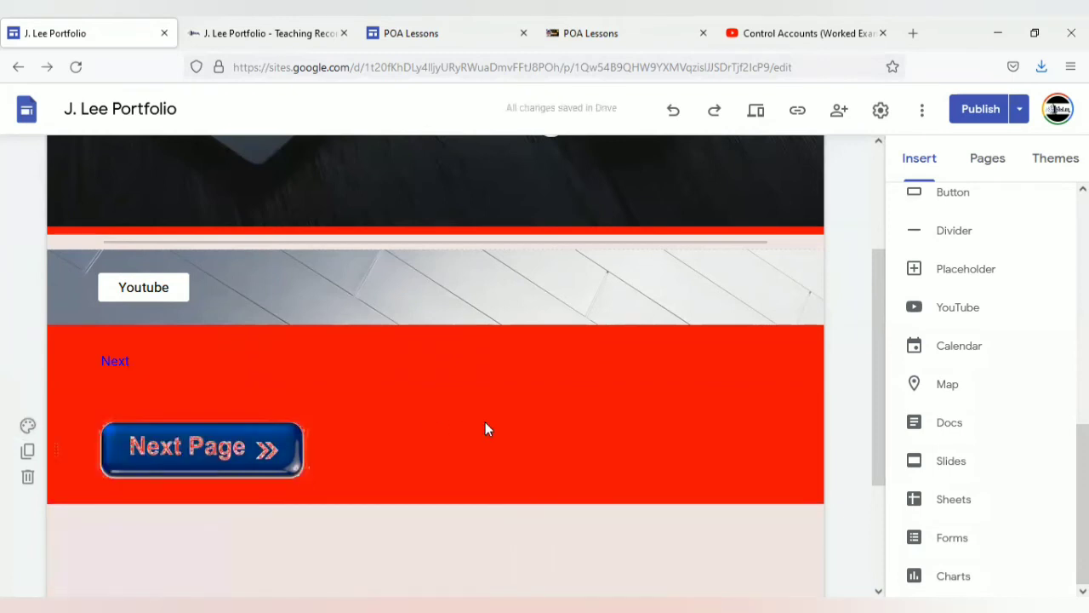
Insert a divider between the Next text and the Next Page image
left_click(477, 309)
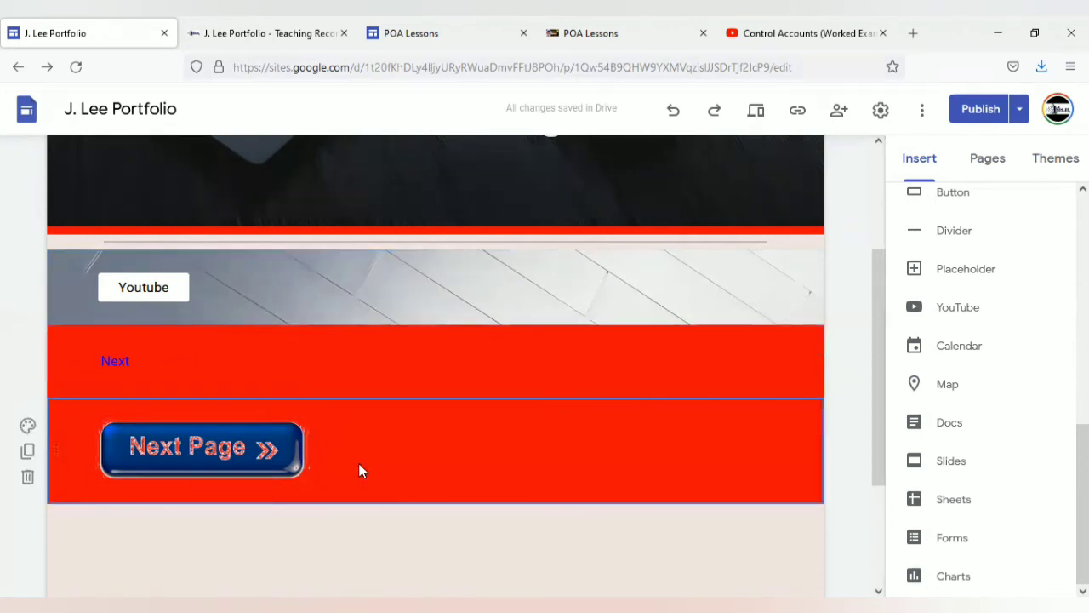
left_click(182, 377)
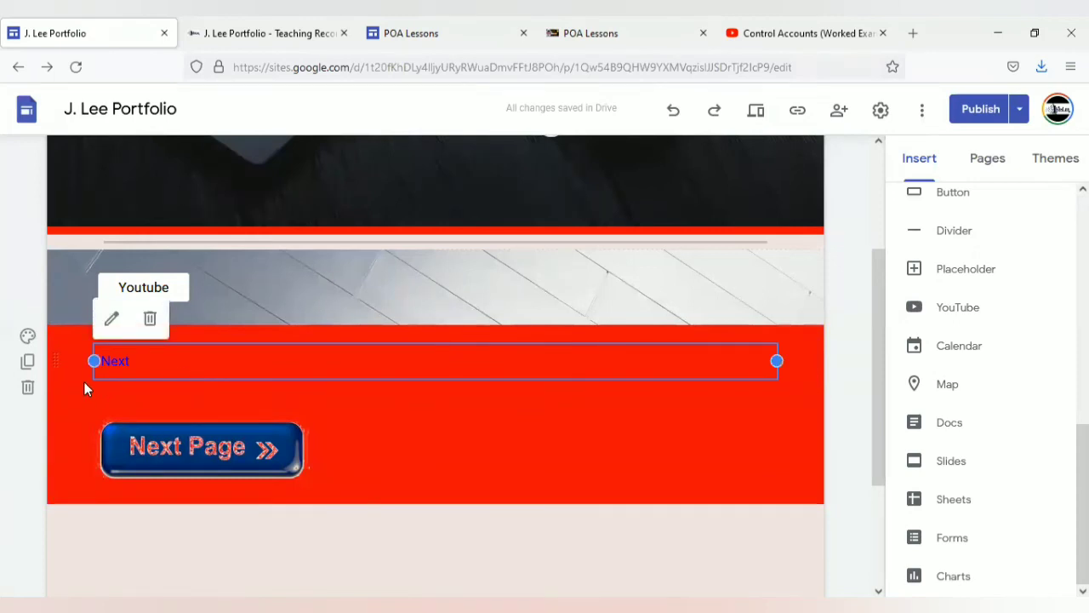
left_click(84, 388)
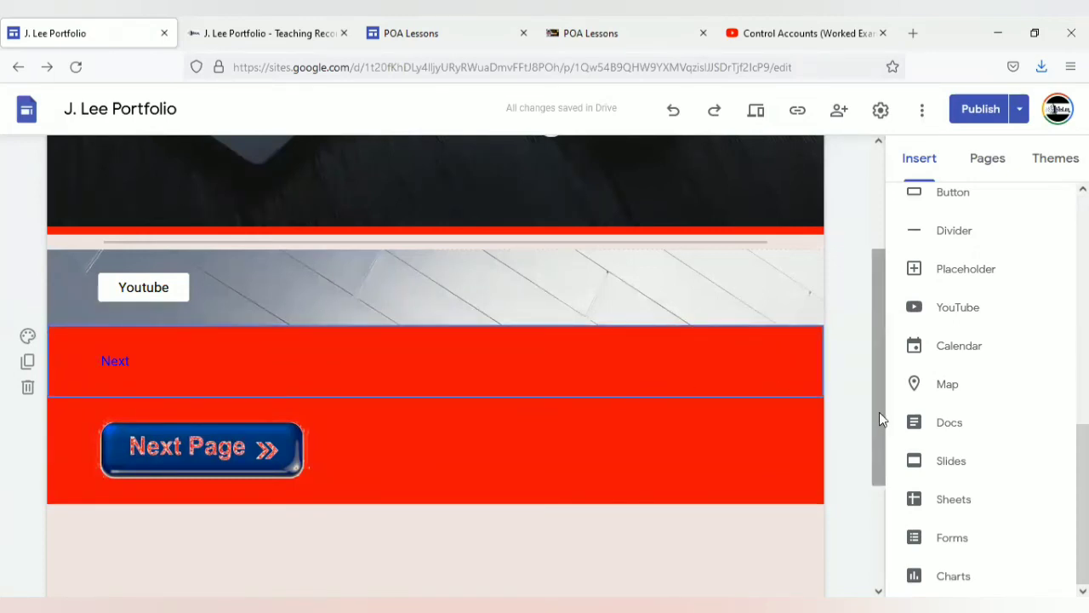
left_click(924, 231)
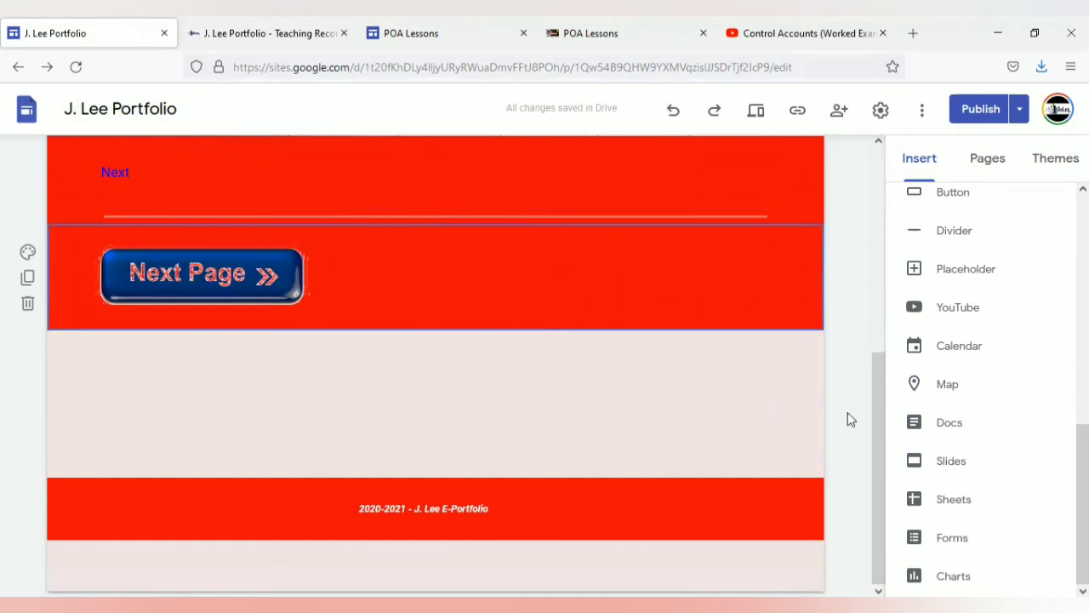
Insert a divider between the Youtube button's section and the Next text section
left_click_drag(876, 426, 877, 299)
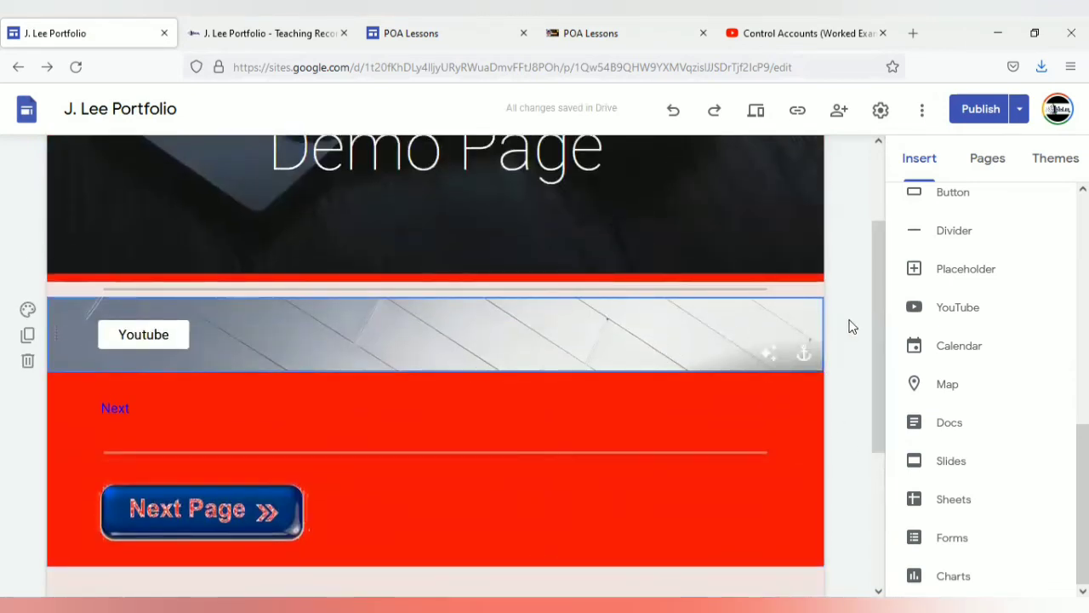
left_click(924, 233)
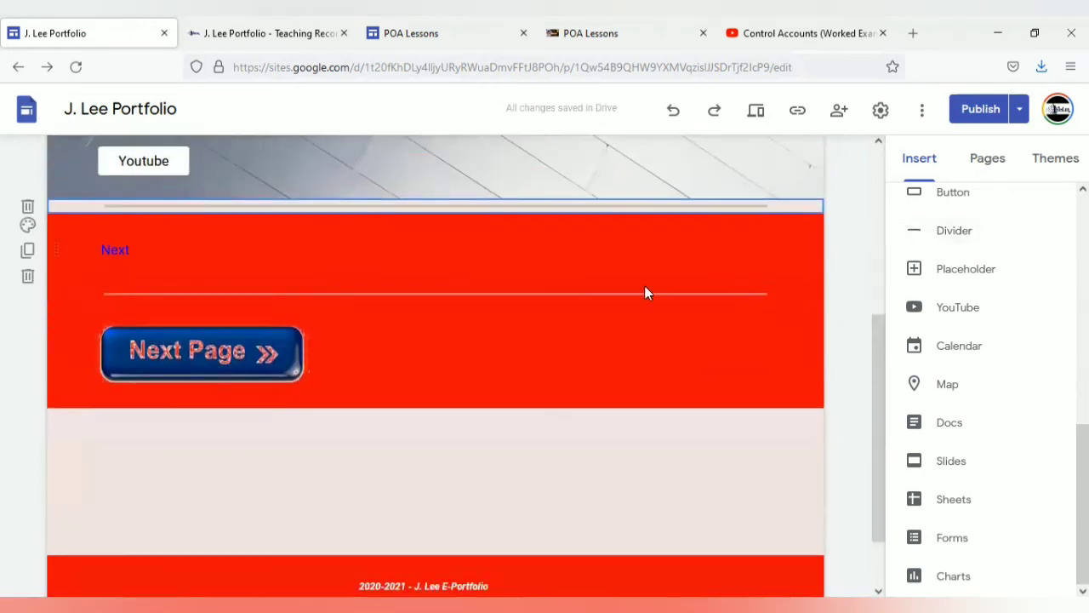
left_click_drag(876, 406, 882, 338)
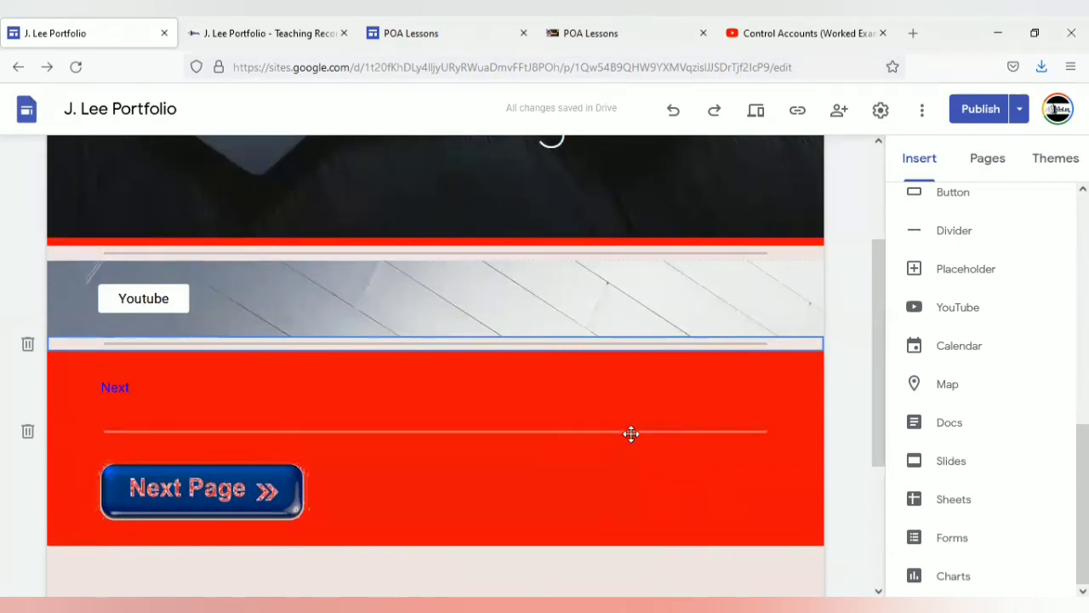
Move the divider between the Next text and the Next Page image to just below the image
left_click_drag(880, 426, 877, 448)
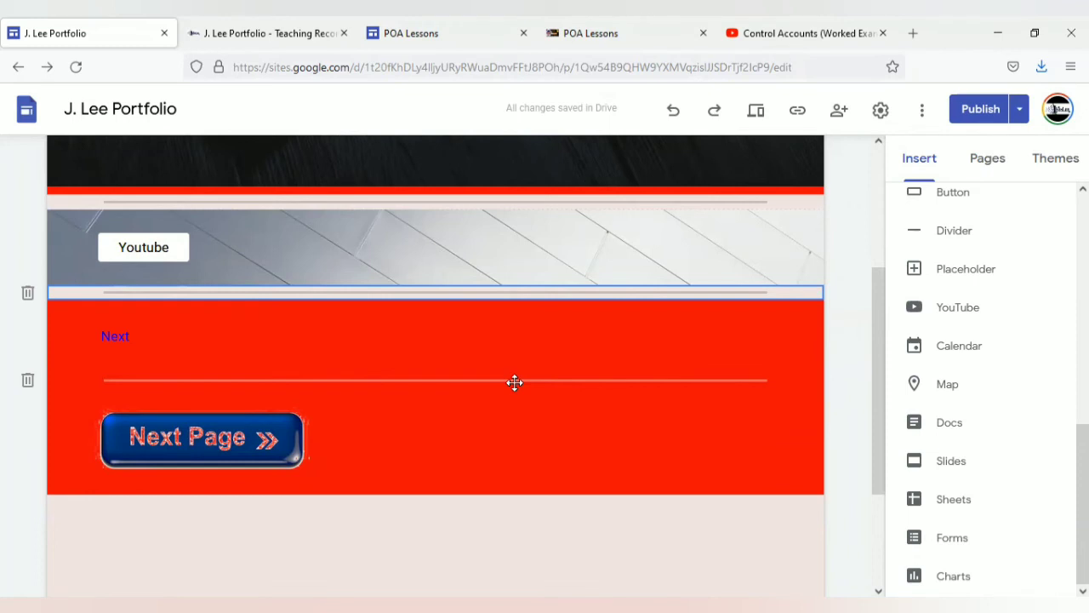
left_click_drag(515, 392, 517, 514)
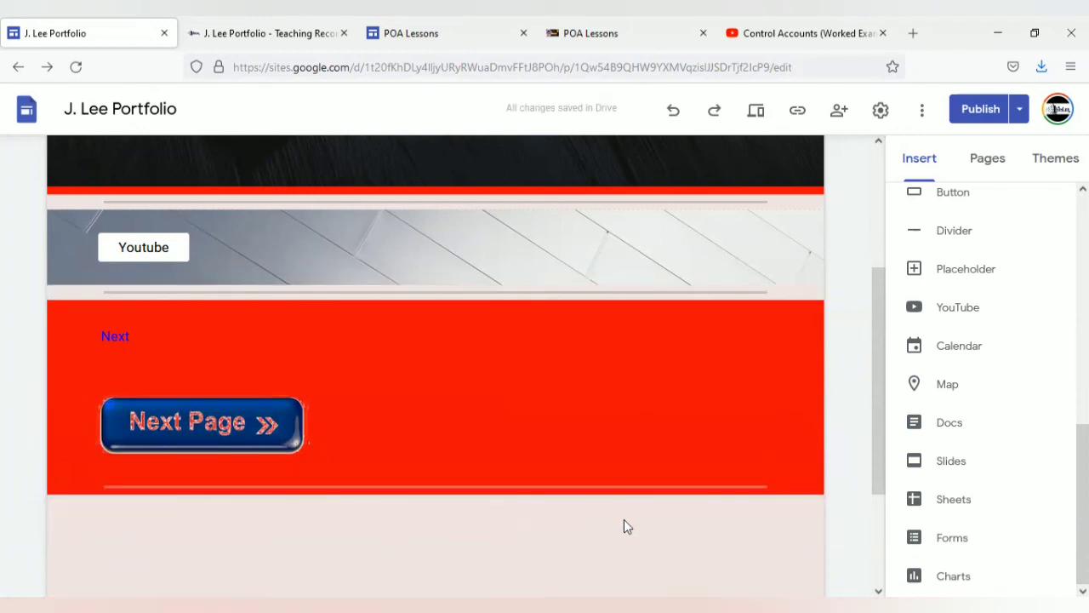
mouse_move(523, 465)
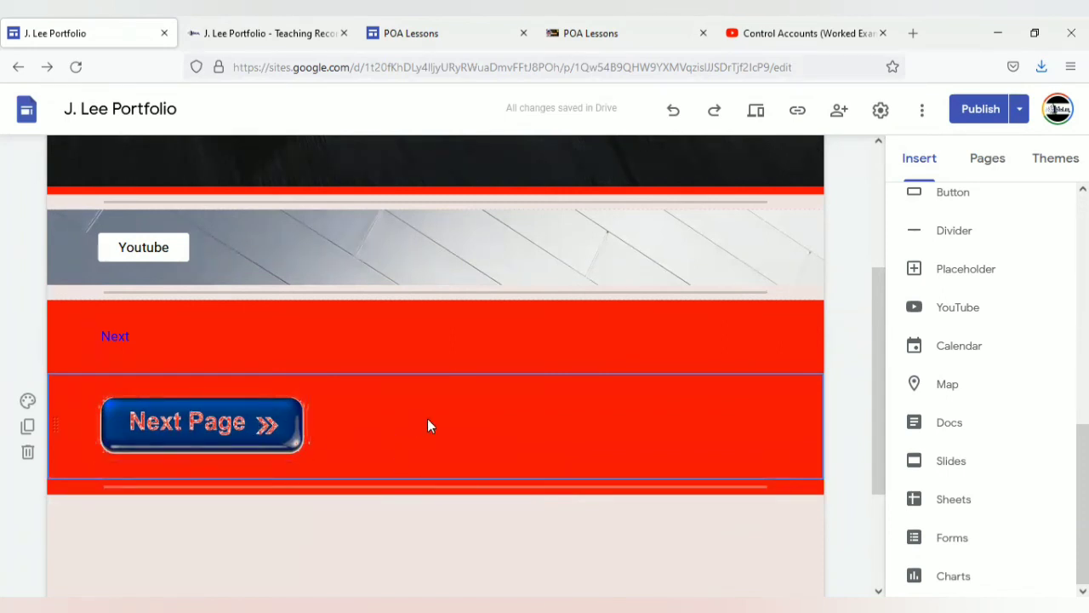
mouse_move(87, 294)
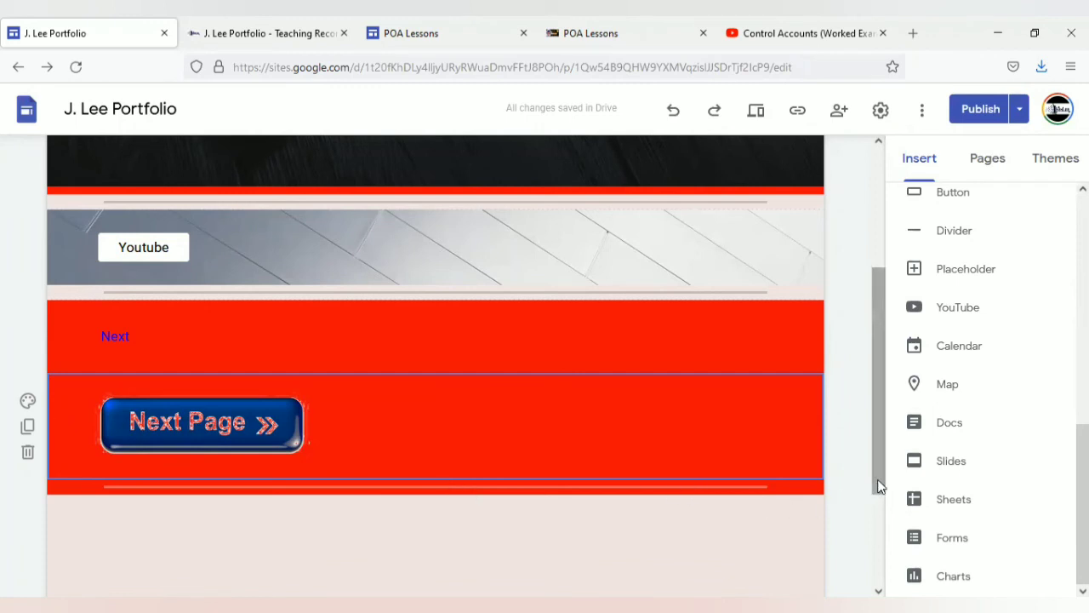
Insert a collapsible group beneath the Next Page image, toggling its Collapsible option off and back on
mouse_move(879, 486)
left_mouse_down()
mouse_move(880, 548)
mouse_move(884, 465)
left_mouse_up()
scroll(882, 425, "down", 2)
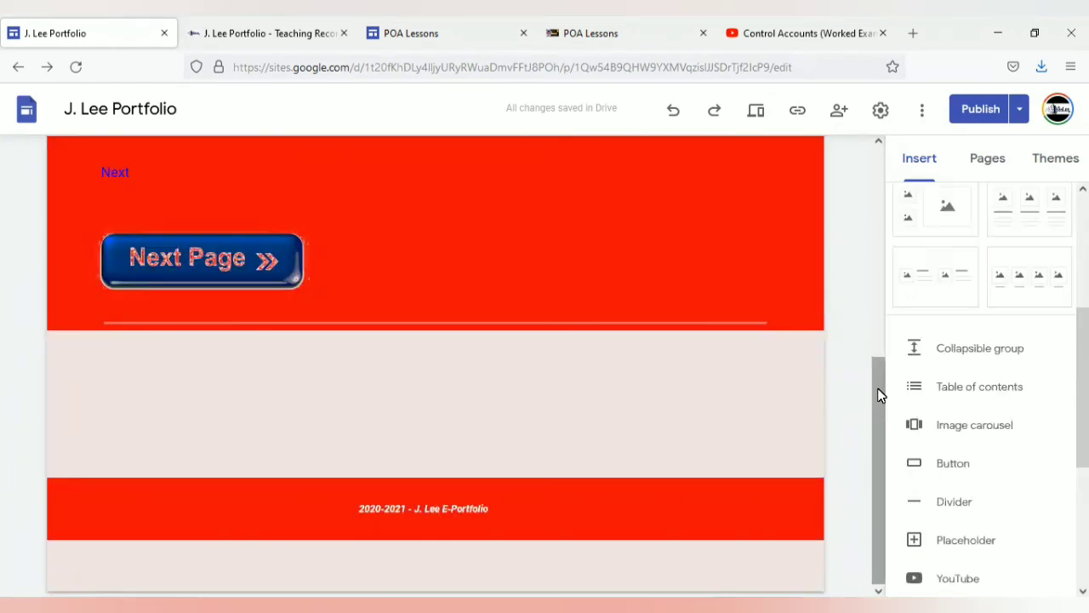
left_click(948, 356)
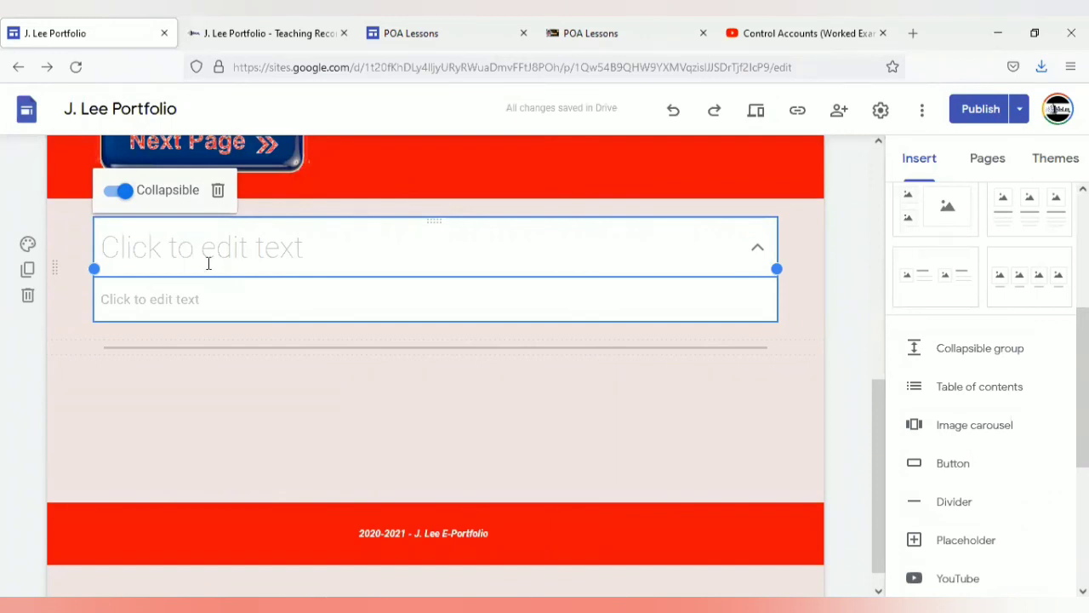
left_click(126, 196)
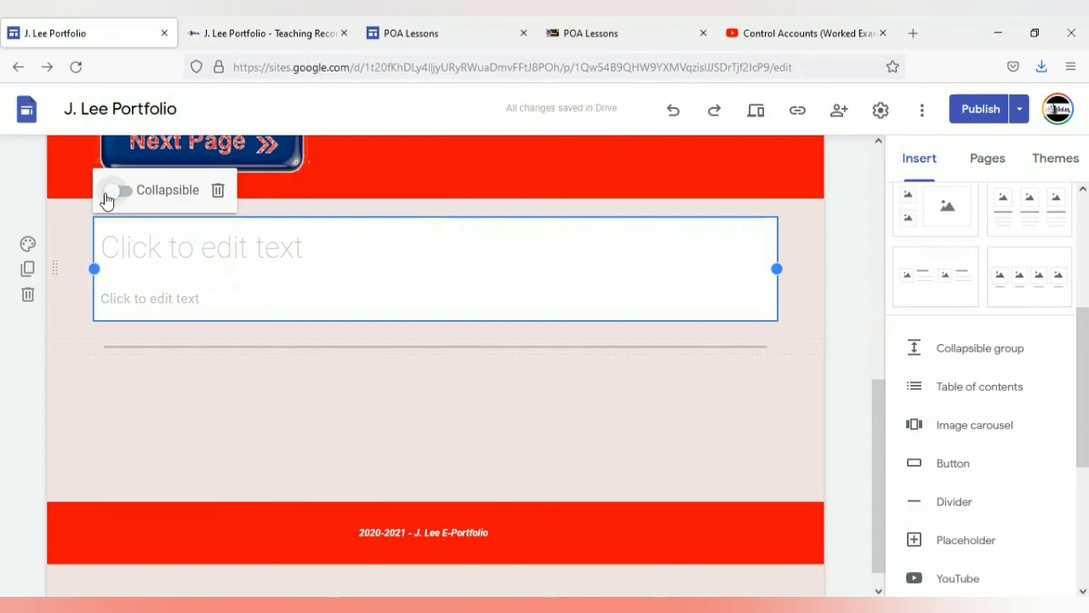
left_click(116, 194)
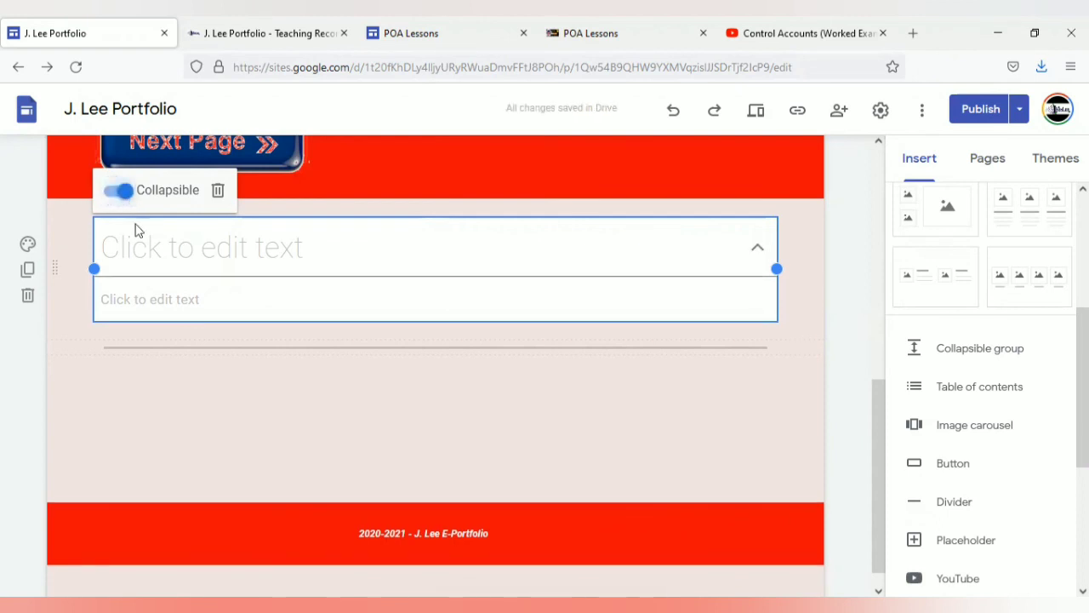
Fill the collapsible group with the sample heading "m.najlschklqwefqe'RFK", a second heading line ":Q" and the body text "mbskjbcjqwebnklfcnqek;fmnq"
left_click(149, 264)
left_click(154, 264)
type("m.najlschklqwefqe'RFK")
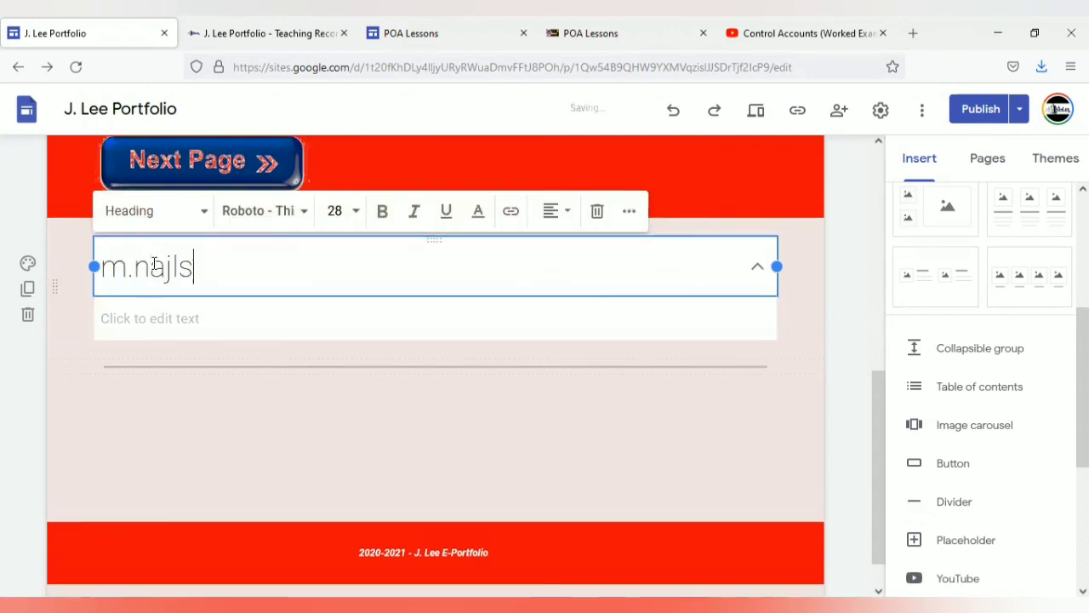
key("Return")
type(":Q")
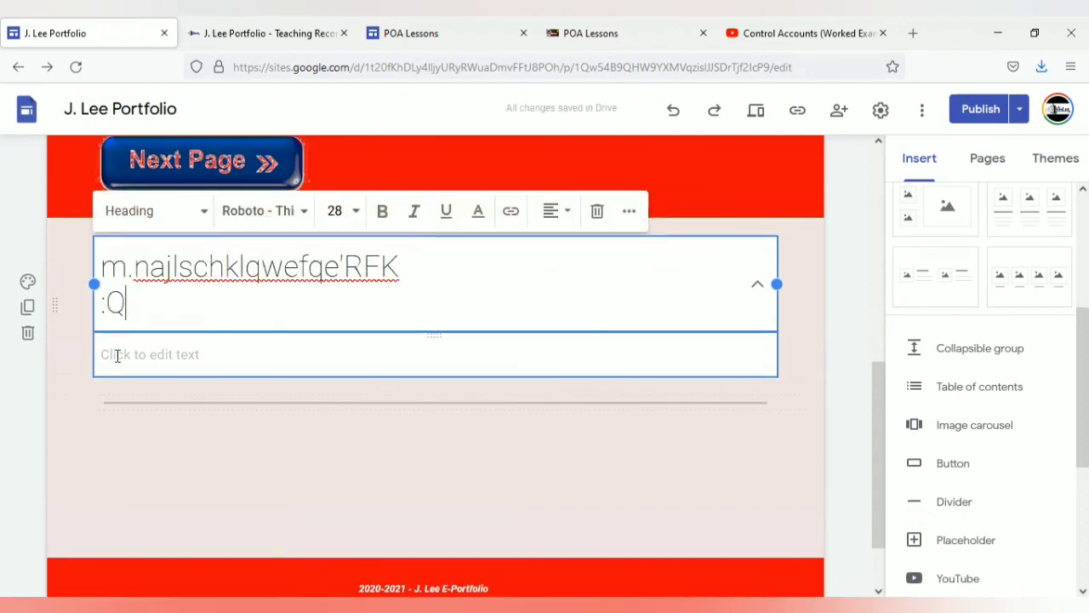
left_click(109, 354)
type("mlskjbcjqwebnklfcnqek;fmnq")
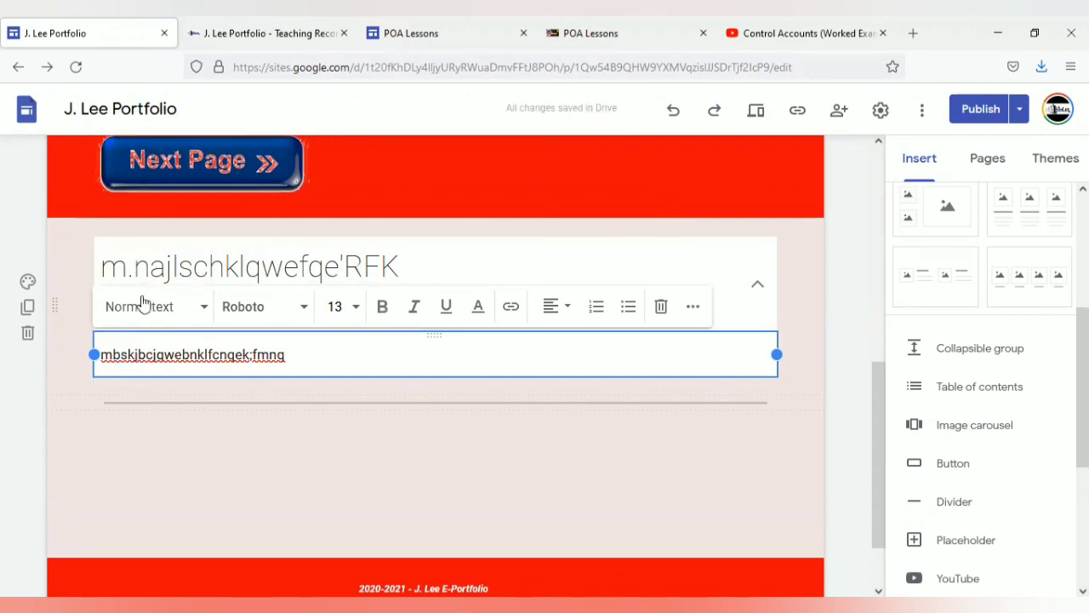
Delete the second line ":Q" from the collapsible group's heading
left_click(284, 274)
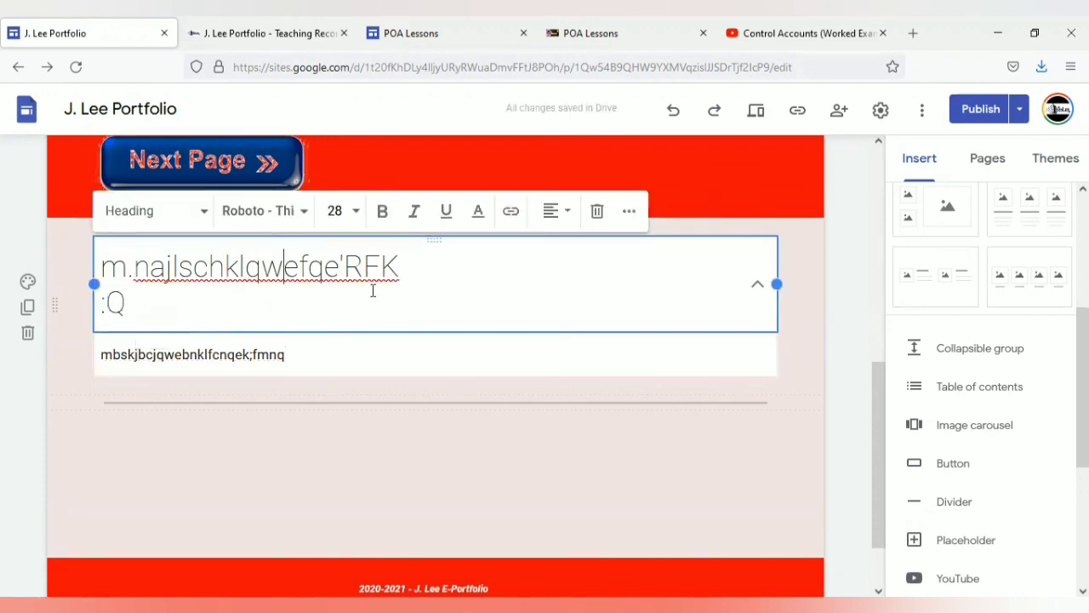
key("BackSpace")
key("BackSpace")
key("BackSpace")
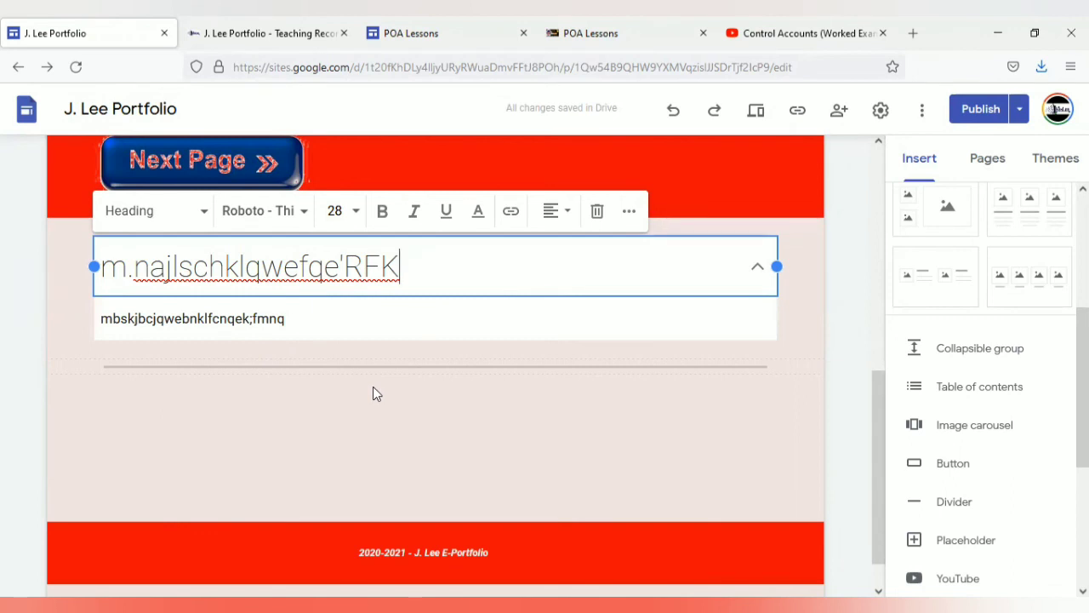
Collapse and expand the collapsible group in the editor to check how its body text hides and shows
left_click(485, 382)
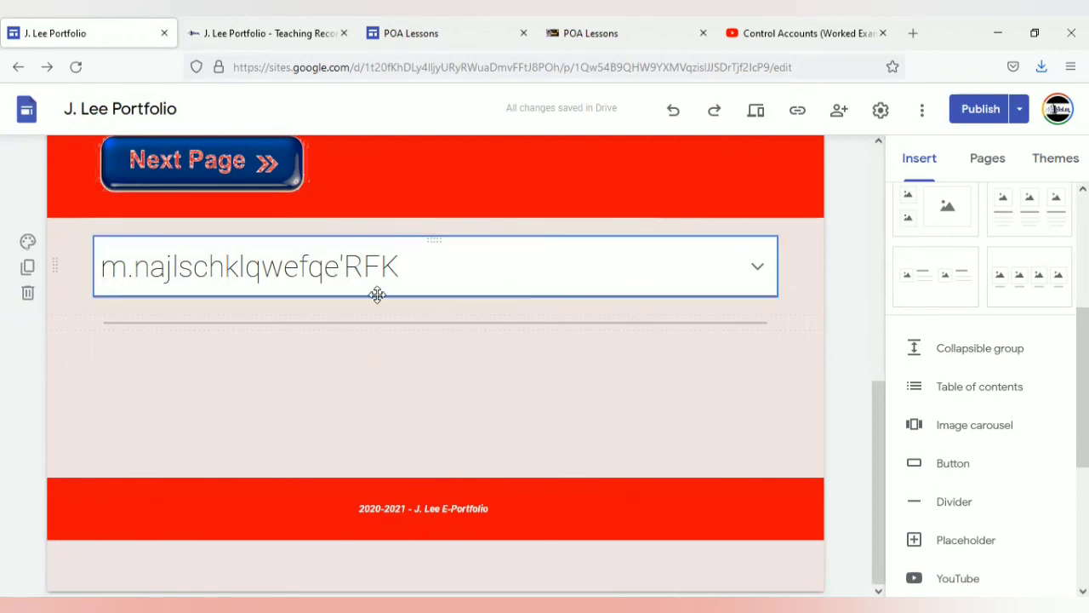
left_click(758, 271)
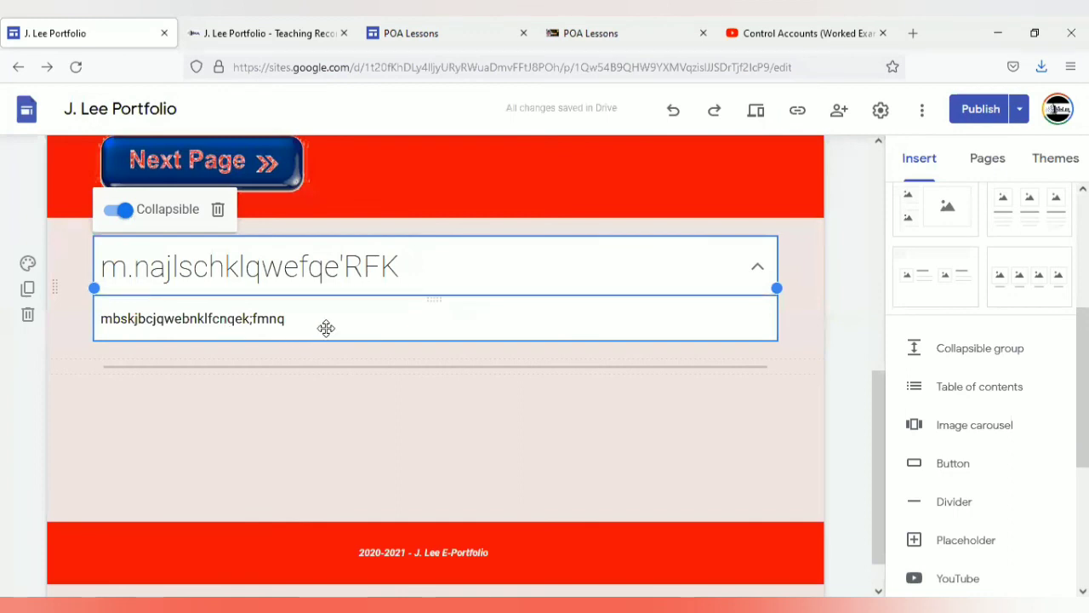
left_click(375, 385)
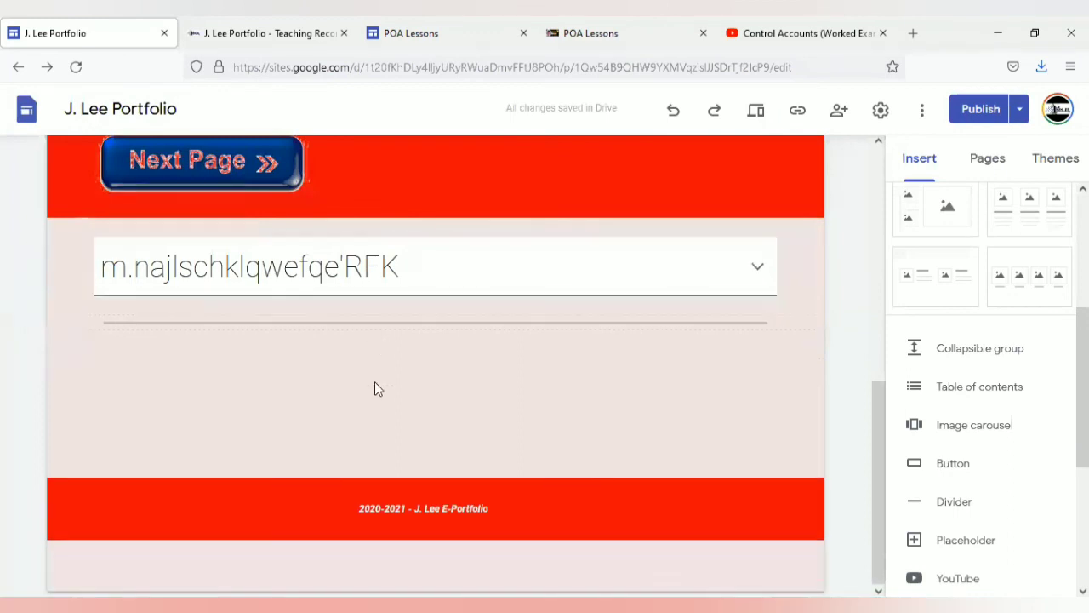
left_click(330, 271)
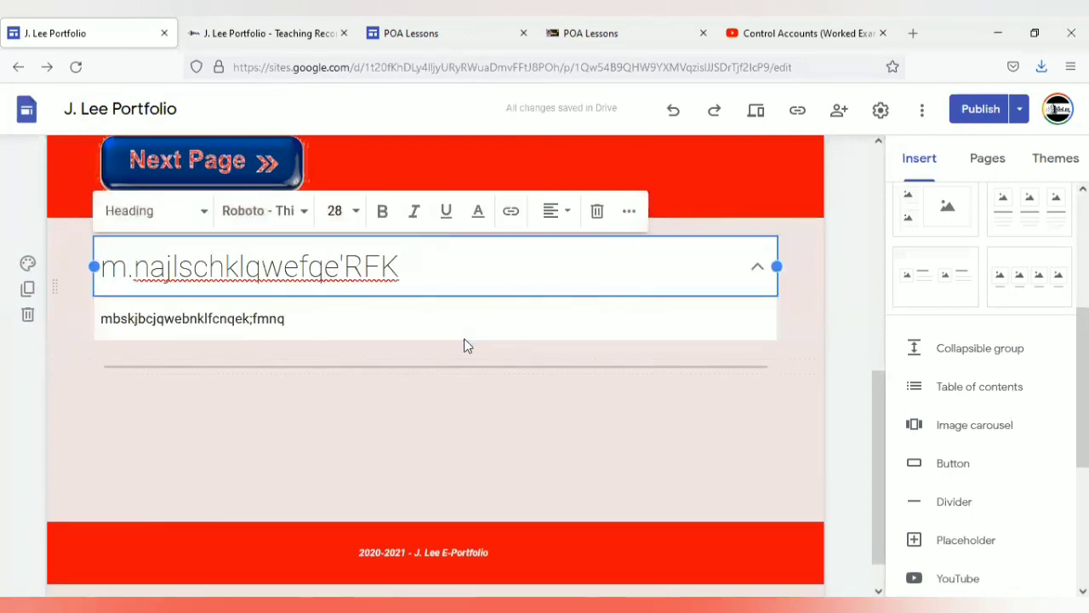
left_click(465, 346)
left_click(416, 281)
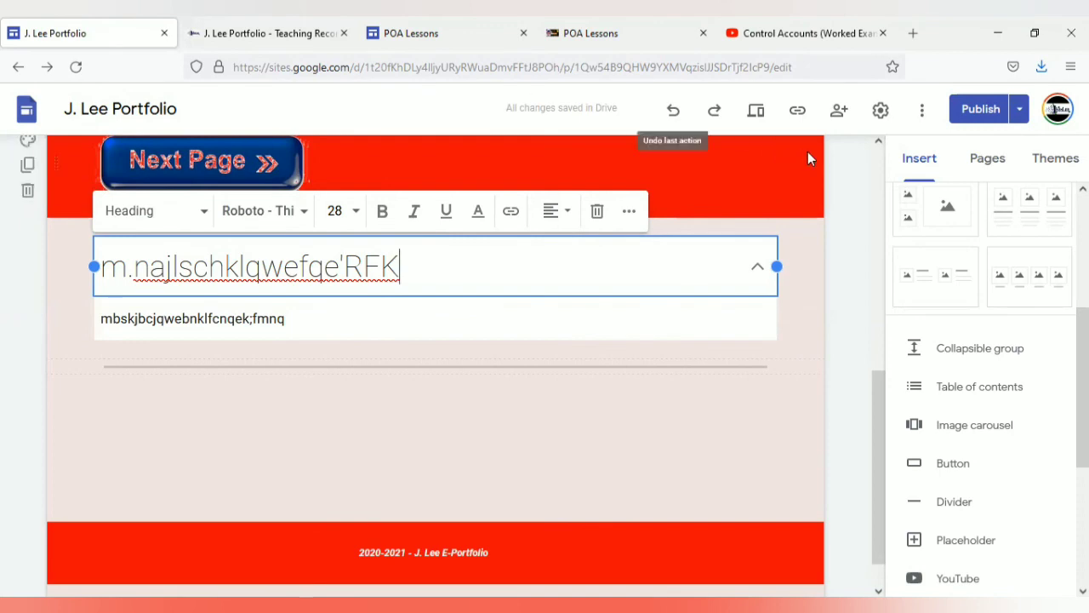
Preview the Demo Page and expand the collapsible group below the Next Page image
left_click(756, 115)
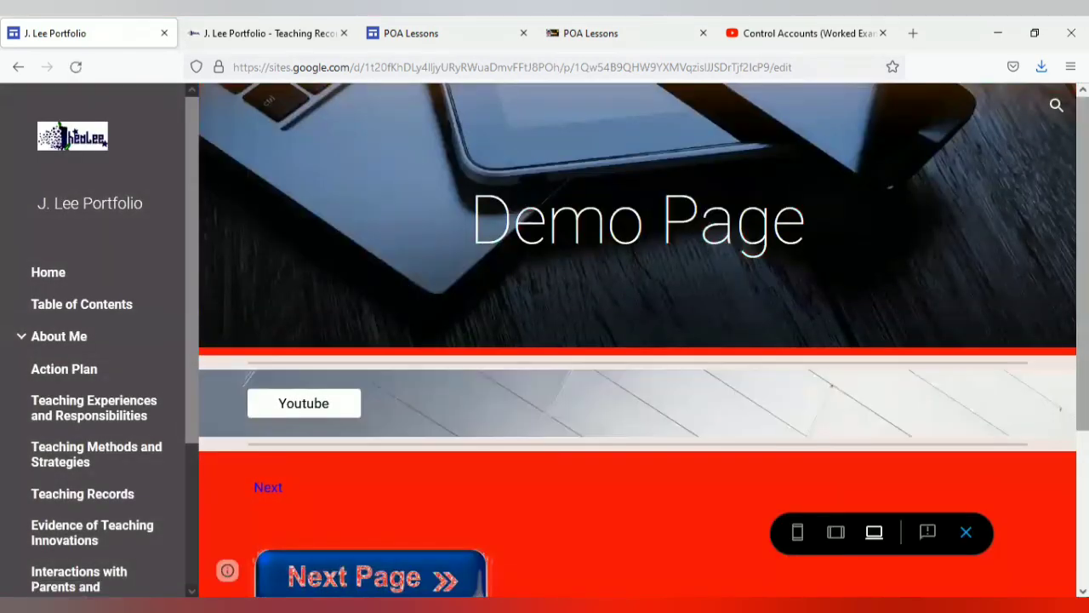
scroll(756, 114, "down", 3)
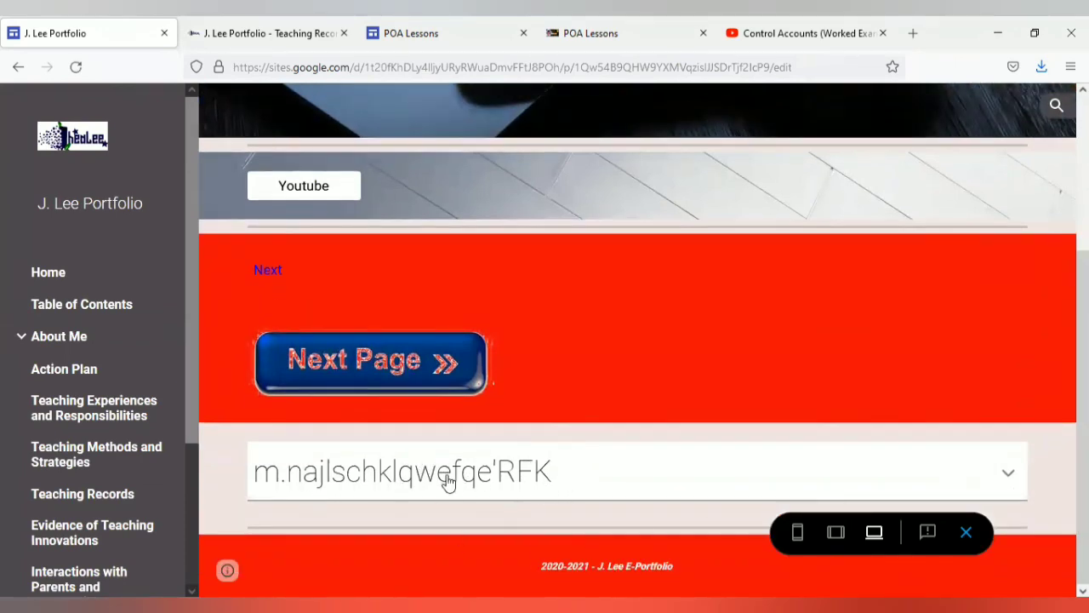
left_click(533, 470)
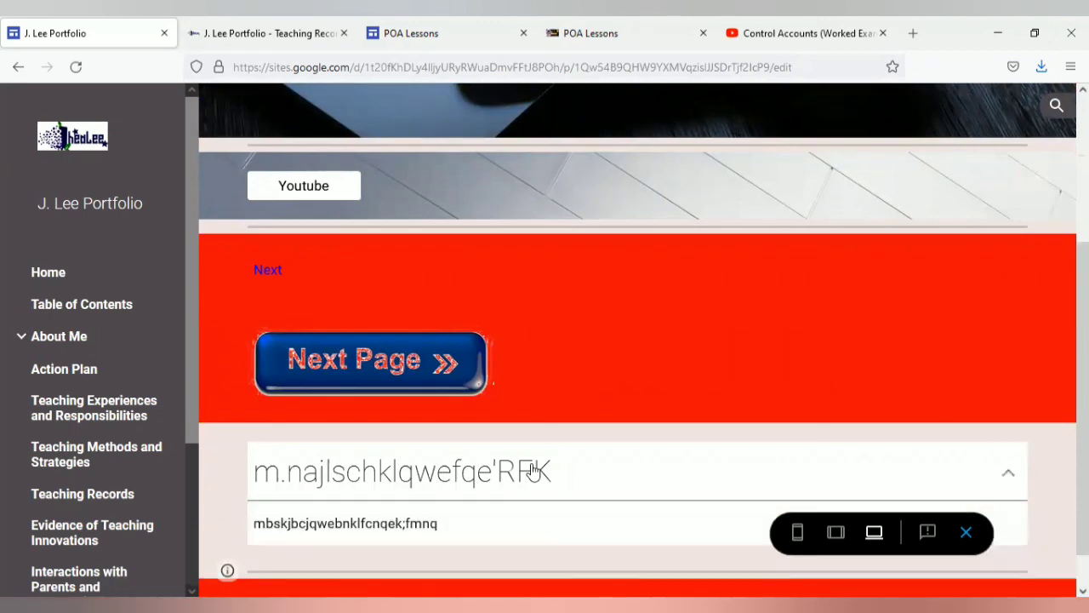